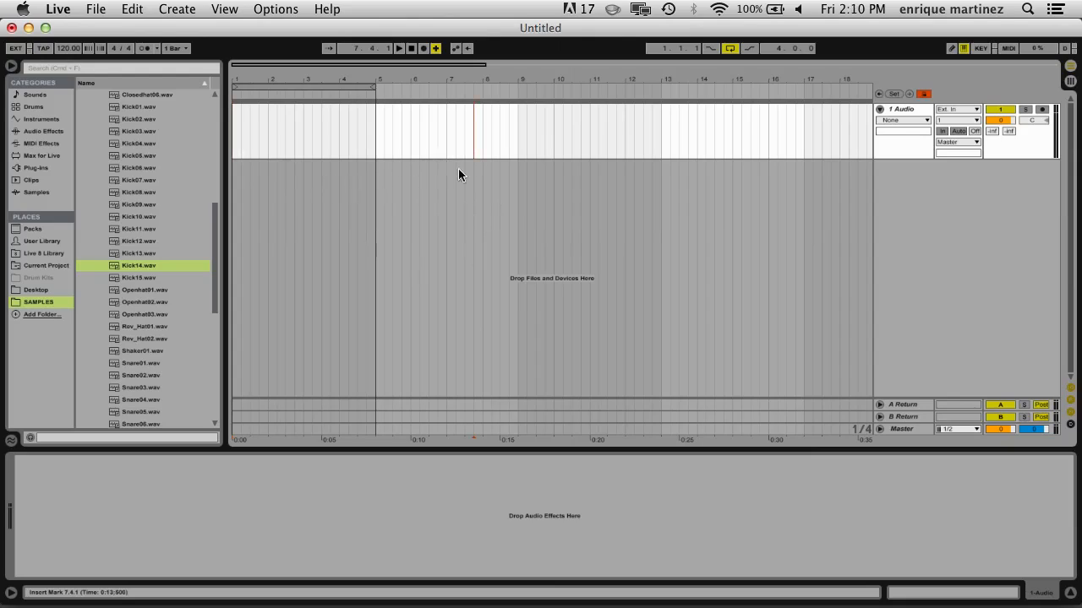
- Insert a new MIDI track and move it above the audio track
{"action": "left_click", "coordinate": [40, 95]}
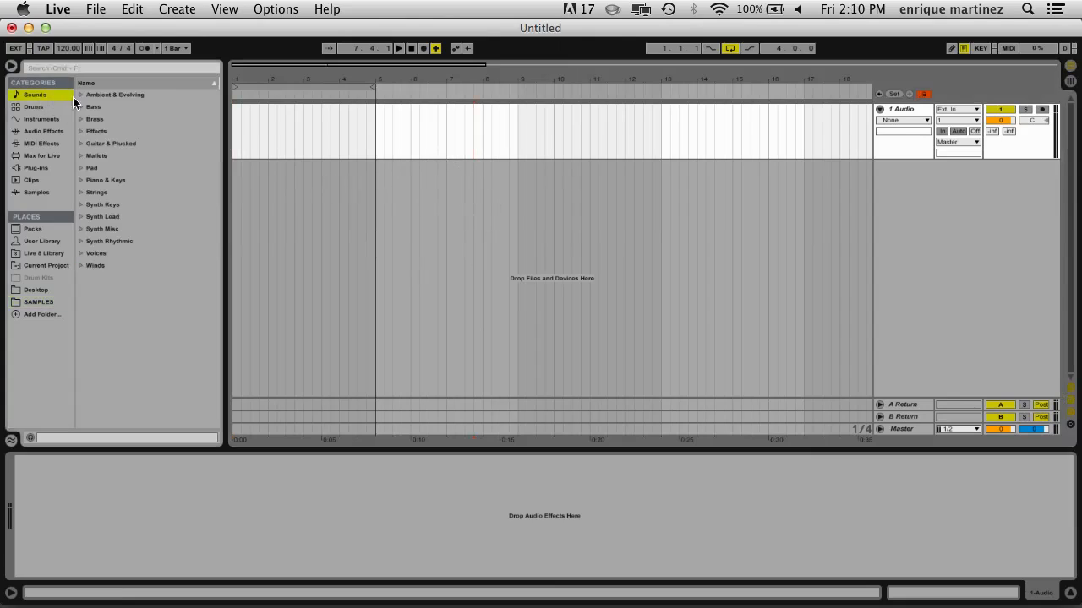
{"action": "left_click", "coordinate": [903, 110]}
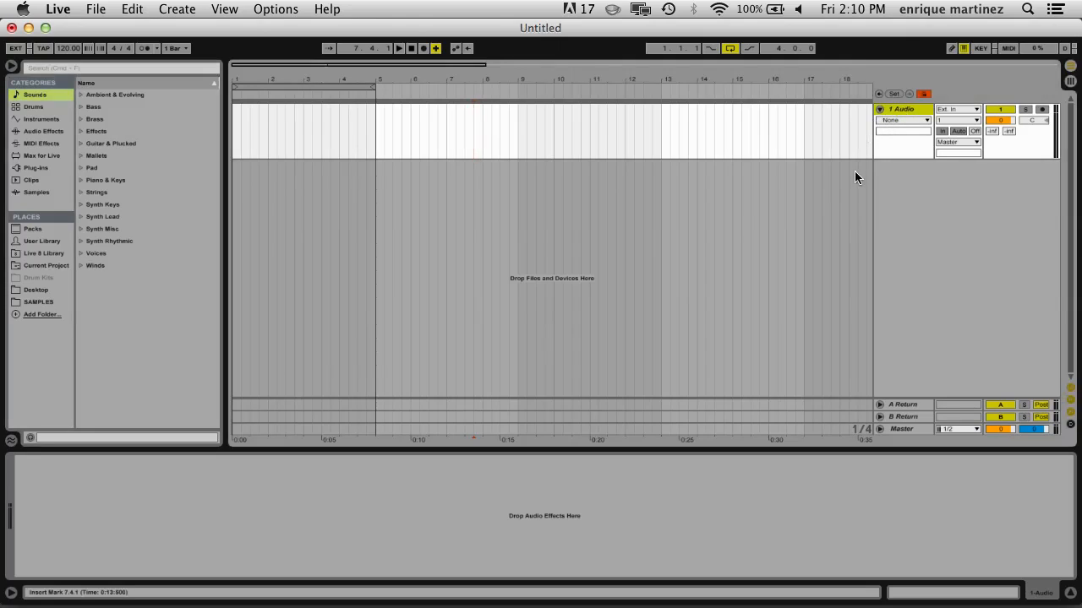
{"action": "key", "text": "super+shift+t"}
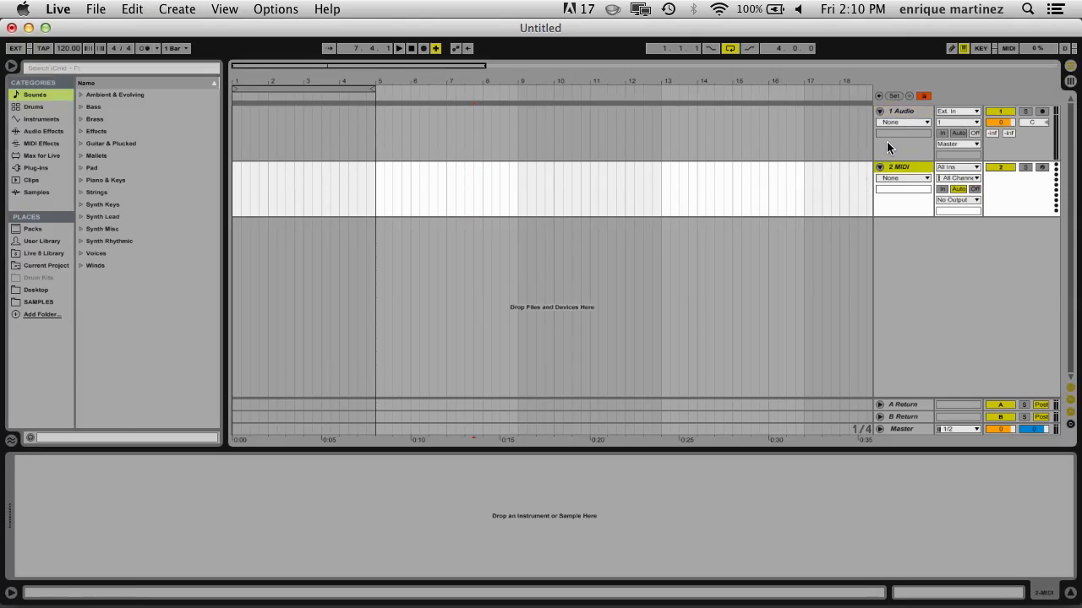
{"action": "left_click", "coordinate": [178, 9]}
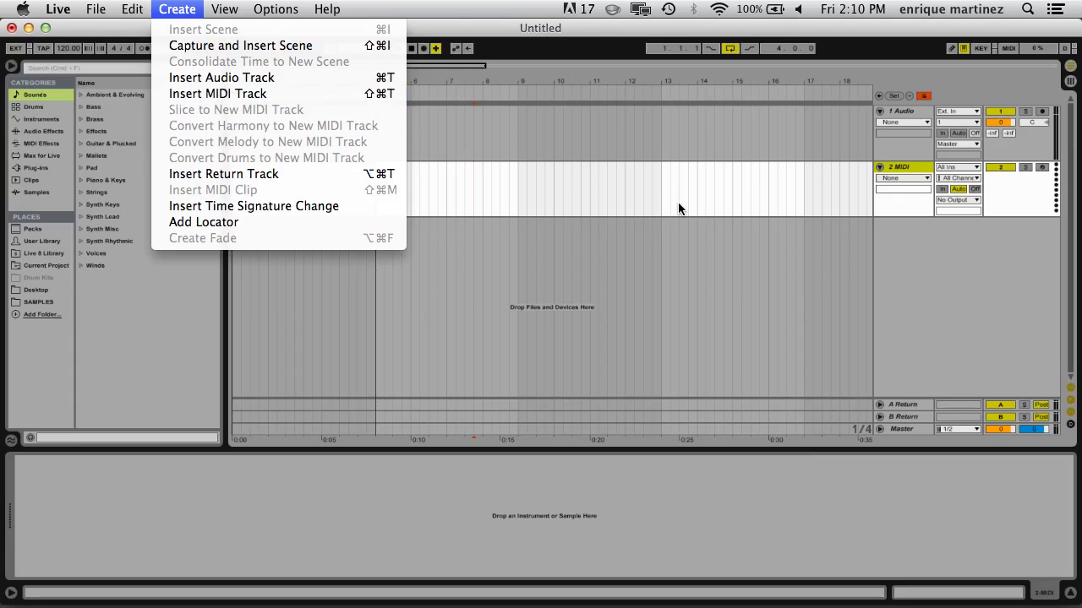
{"action": "left_click", "coordinate": [747, 214]}
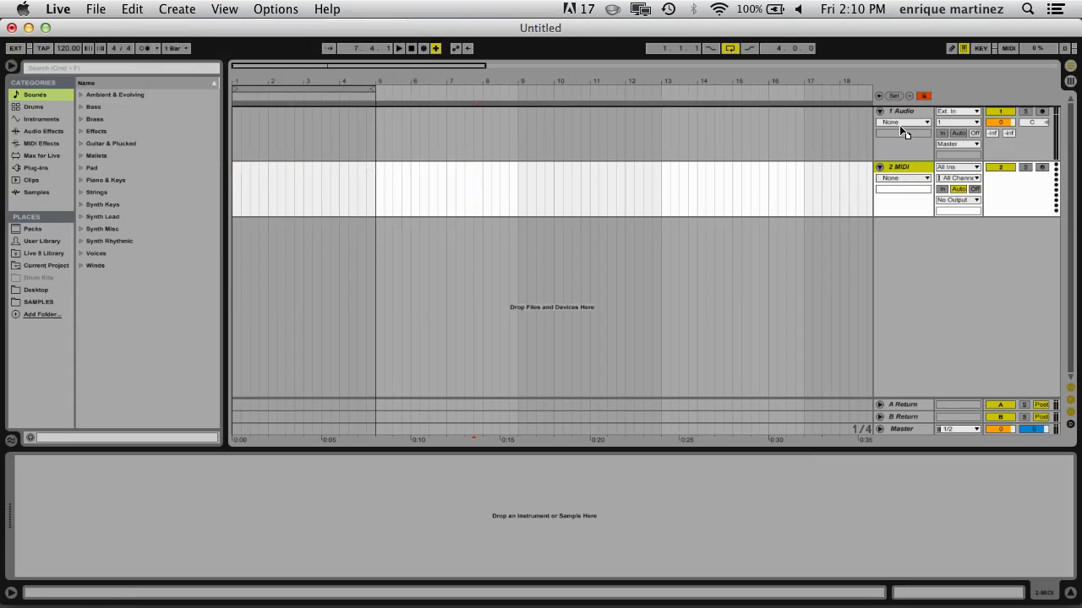
{"action": "left_click_drag", "start_coordinate": [902, 123], "coordinate": [900, 119]}
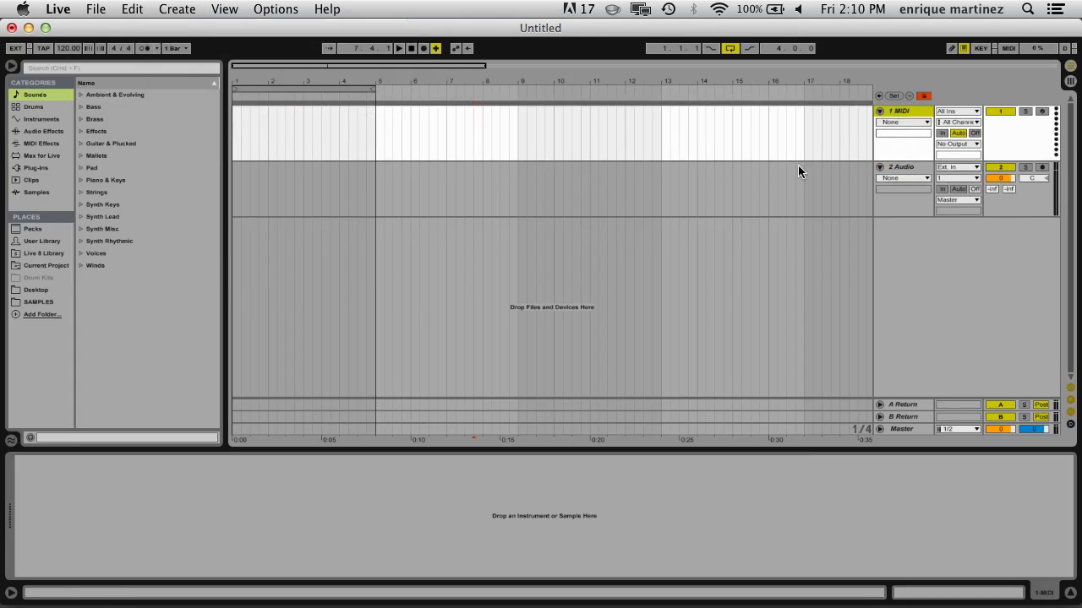
- Load the Impulse instrument onto the MIDI track and look over its list of presets
{"action": "left_click", "coordinate": [46, 122]}
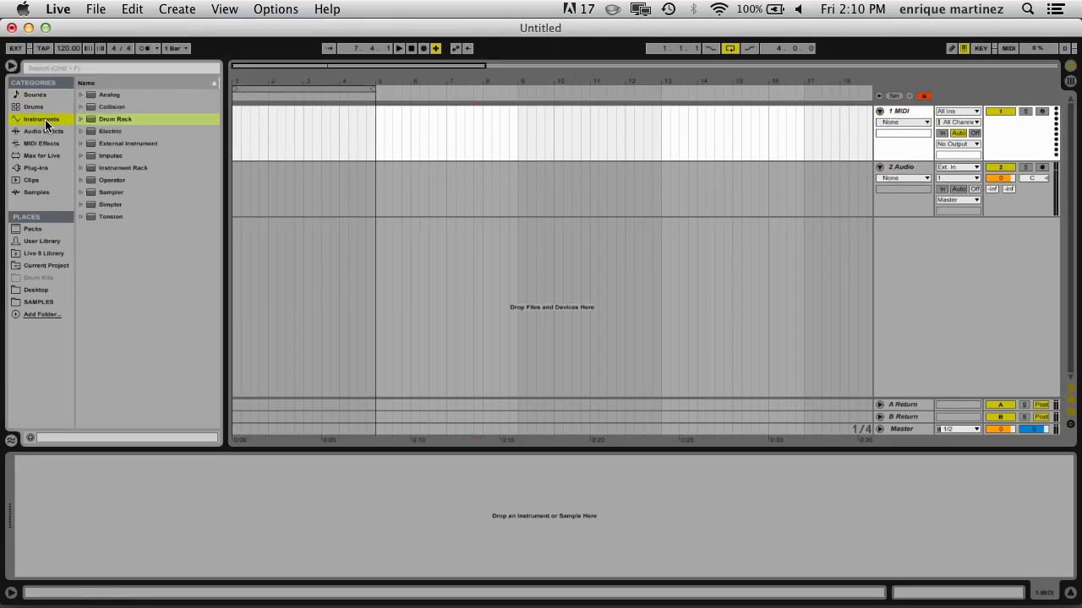
{"action": "left_click", "coordinate": [95, 157]}
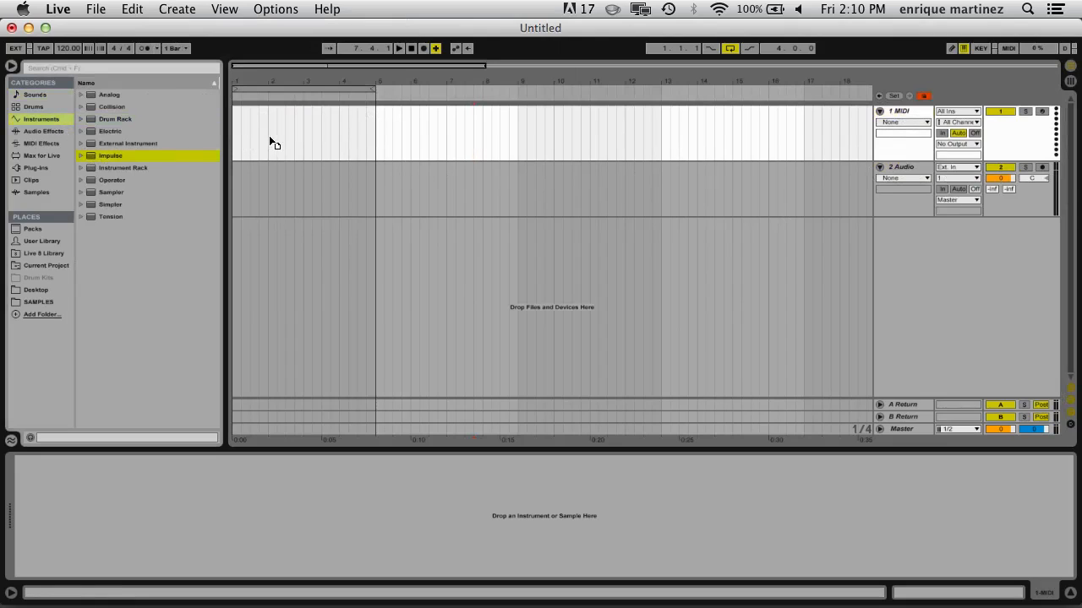
{"action": "left_click_drag", "start_coordinate": [269, 137], "coordinate": [269, 137]}
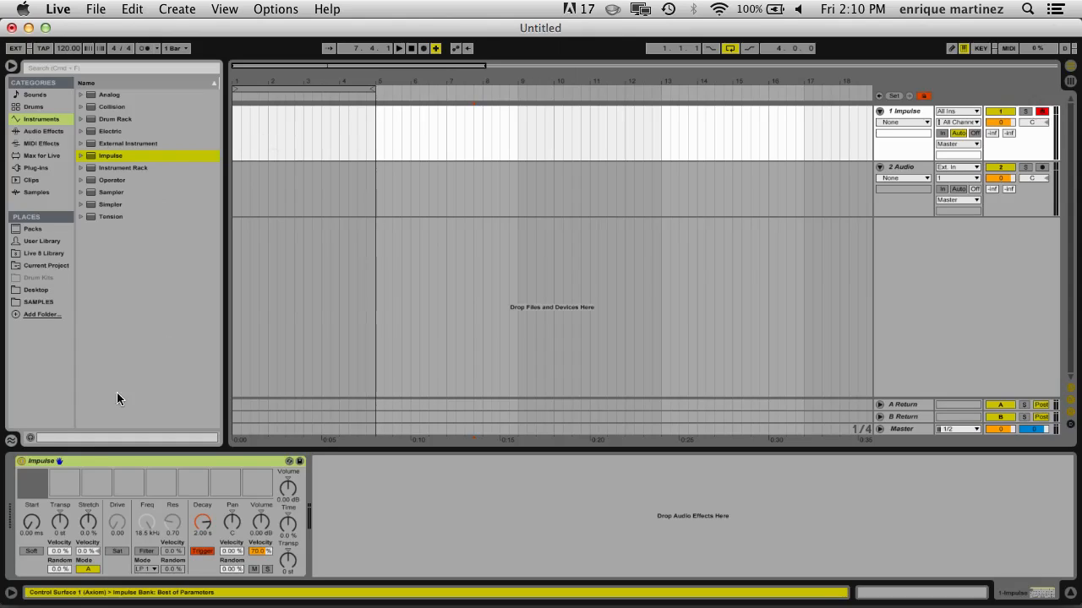
{"action": "left_click", "coordinate": [81, 156]}
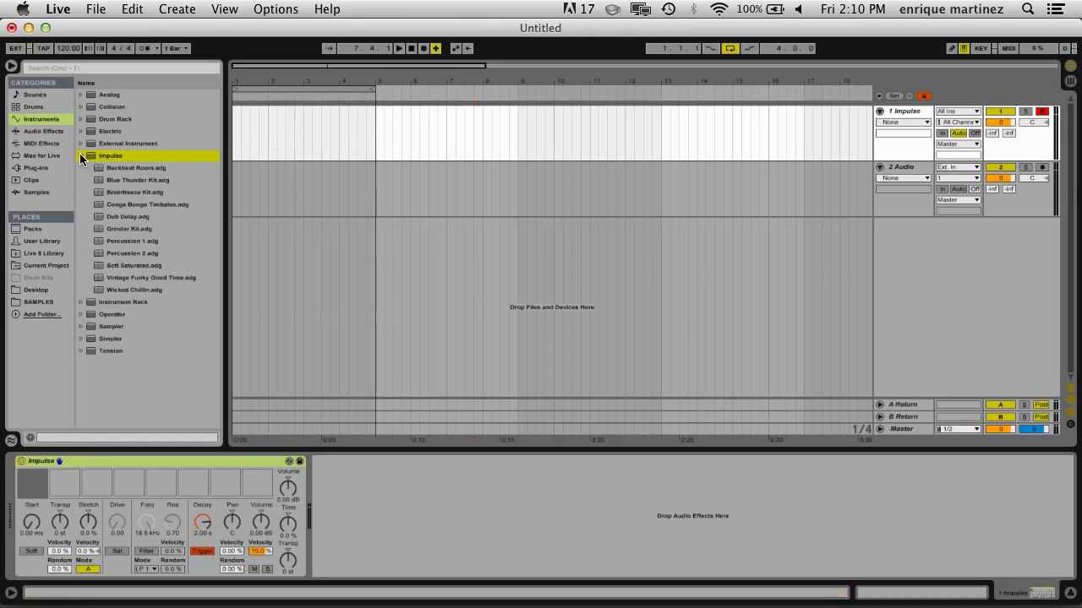
{"action": "left_click", "coordinate": [80, 156]}
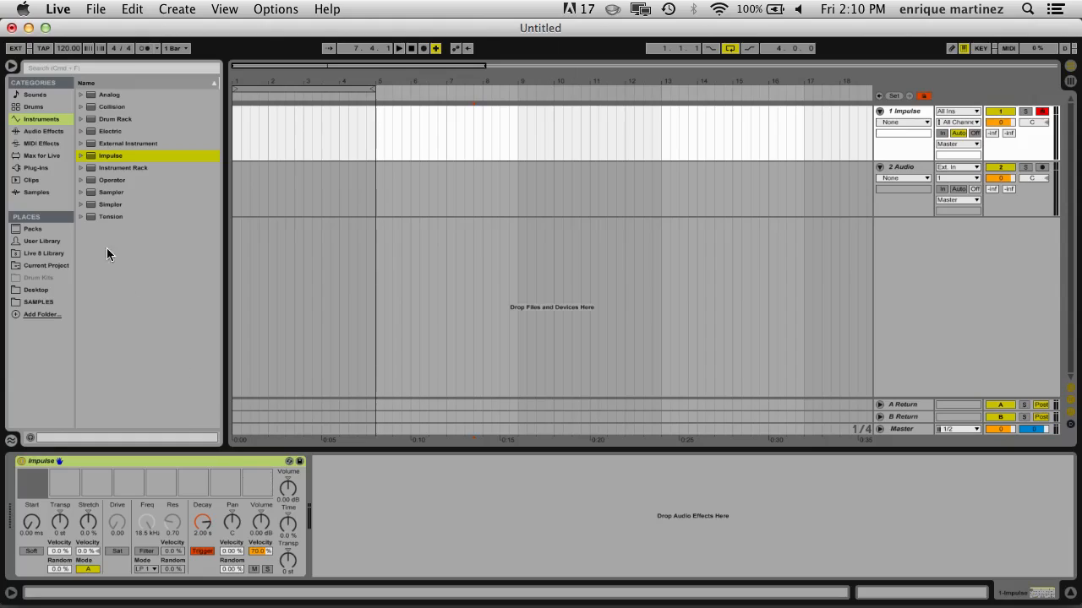
- Load Kick14.wav from the SAMPLES folder into Impulse's first slot and Snare01.wav into the second
{"action": "left_click", "coordinate": [34, 302]}
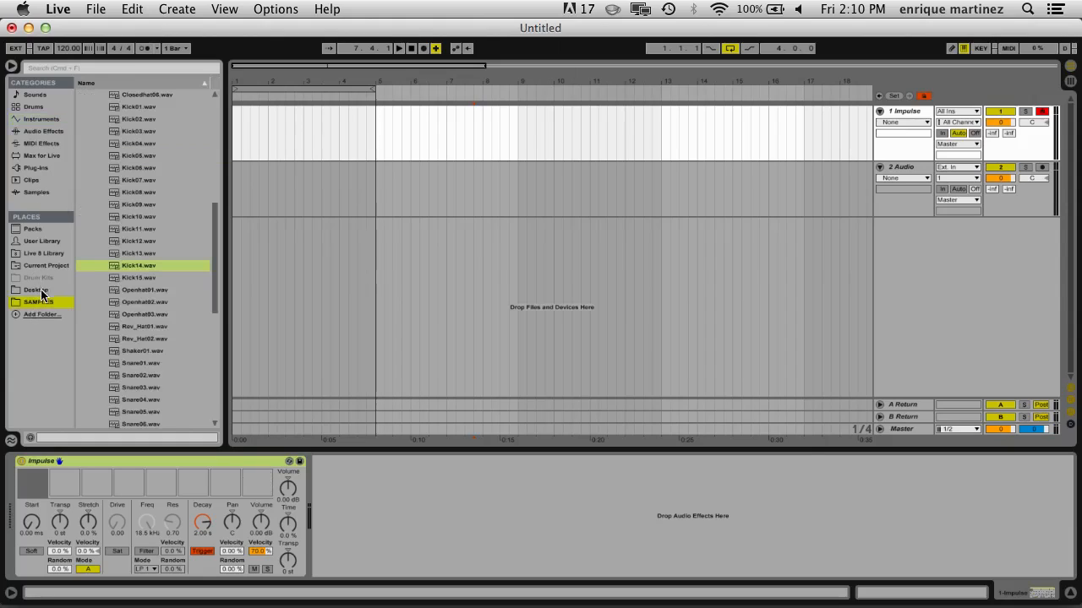
{"action": "left_click", "coordinate": [116, 268]}
{"action": "left_click_drag", "start_coordinate": [117, 270], "coordinate": [42, 486]}
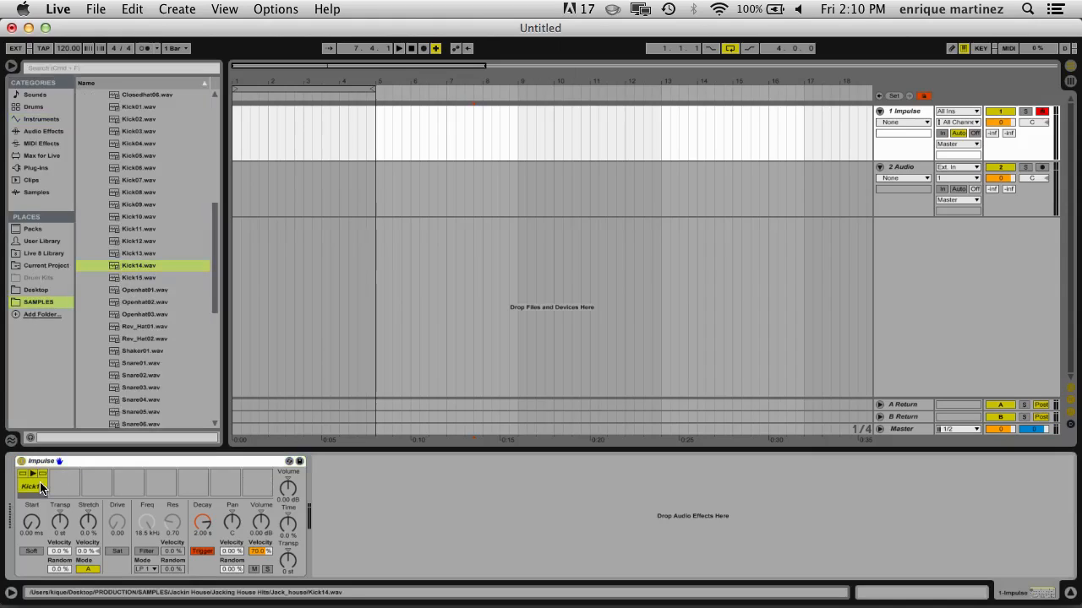
{"action": "left_click_drag", "start_coordinate": [127, 364], "coordinate": [65, 486]}
- Load Closedhat03.wav into Impulse's third slot and Stab02.wav into the fourth
{"action": "scroll", "coordinate": [148, 369], "scroll_direction": "down", "scroll_amount": 10}
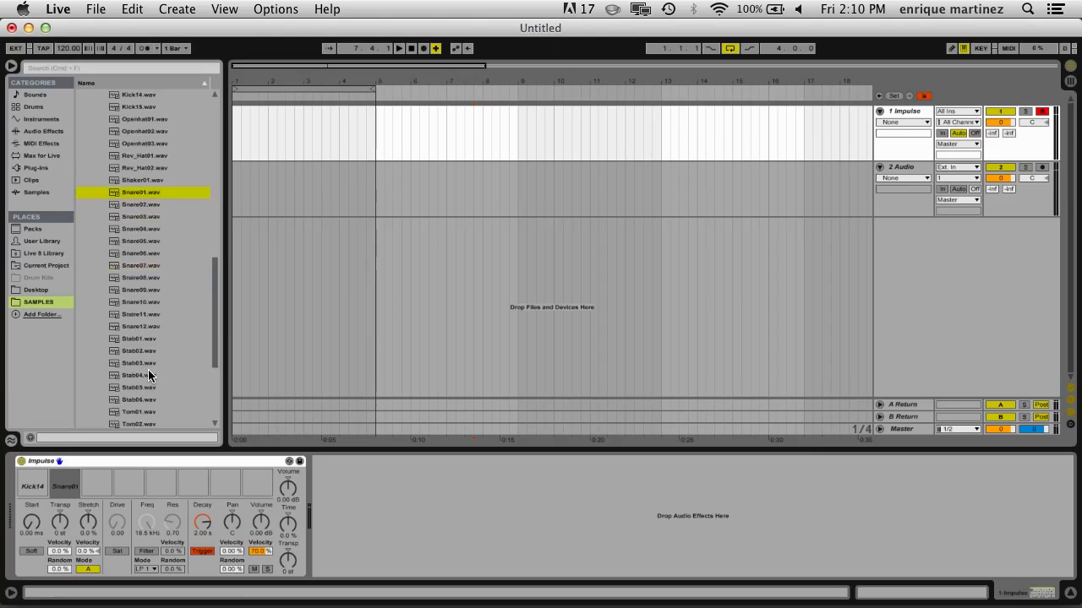
{"action": "scroll", "coordinate": [148, 369], "scroll_direction": "up", "scroll_amount": 15}
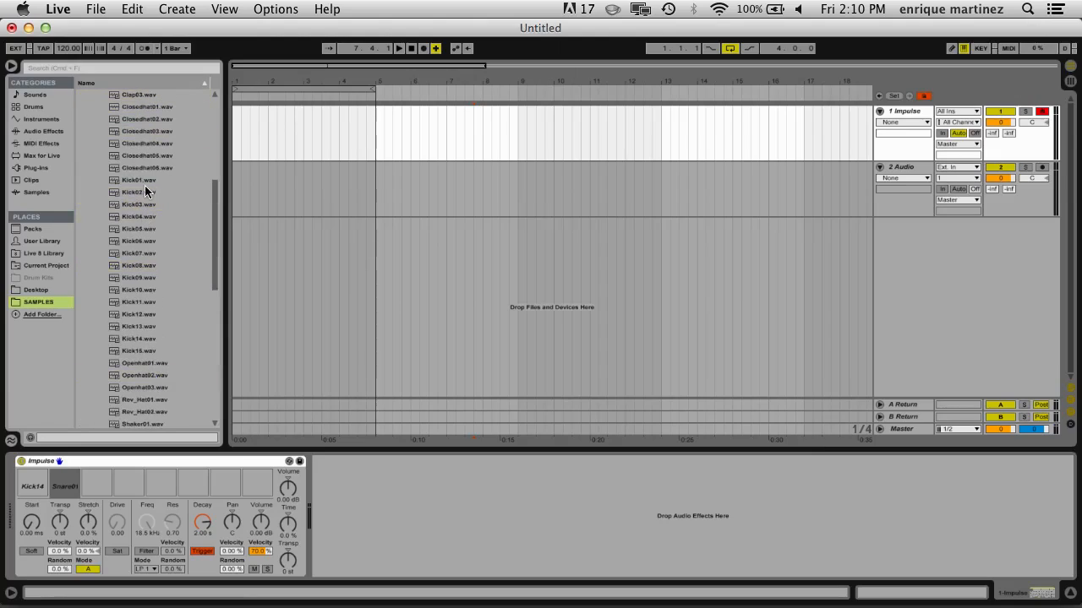
{"action": "left_click", "coordinate": [140, 131]}
{"action": "left_click_drag", "start_coordinate": [137, 399], "coordinate": [99, 479]}
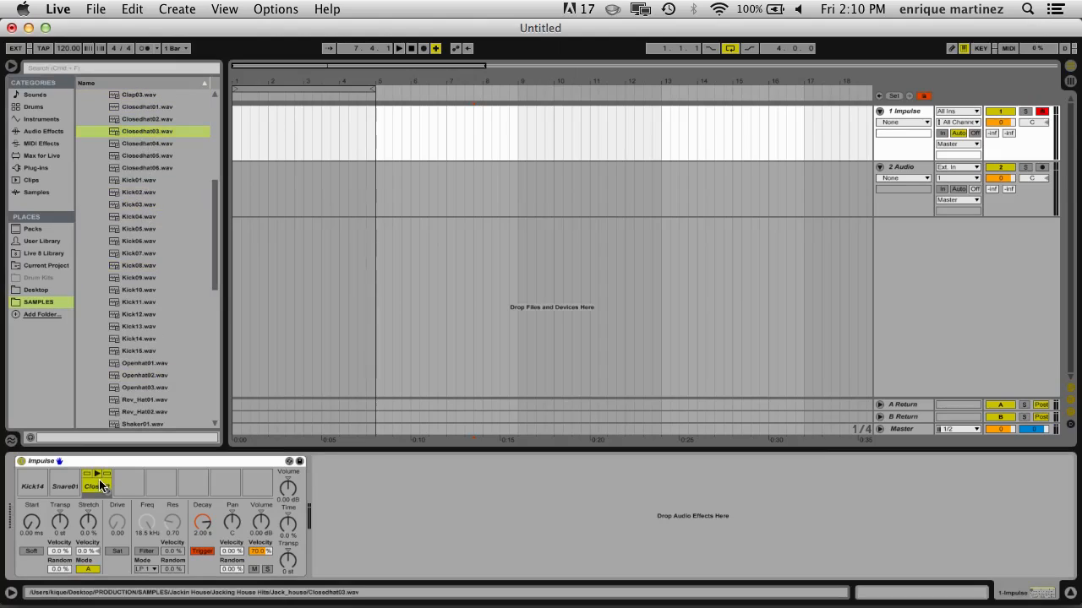
{"action": "scroll", "coordinate": [138, 295], "scroll_direction": "down", "scroll_amount": 6}
{"action": "scroll", "coordinate": [139, 300], "scroll_direction": "down", "scroll_amount": 5}
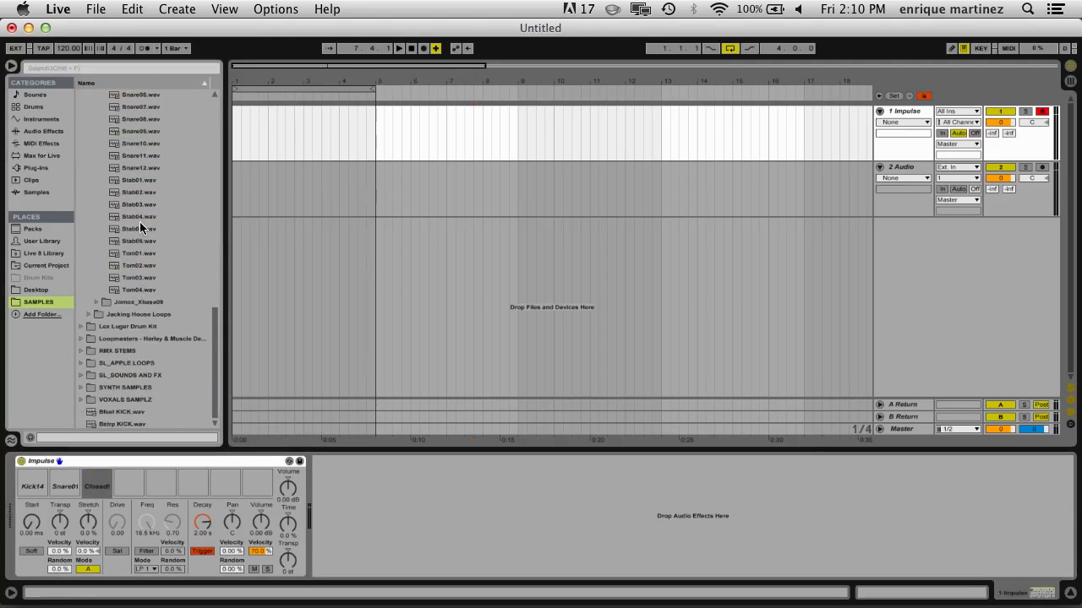
{"action": "left_click", "coordinate": [133, 194]}
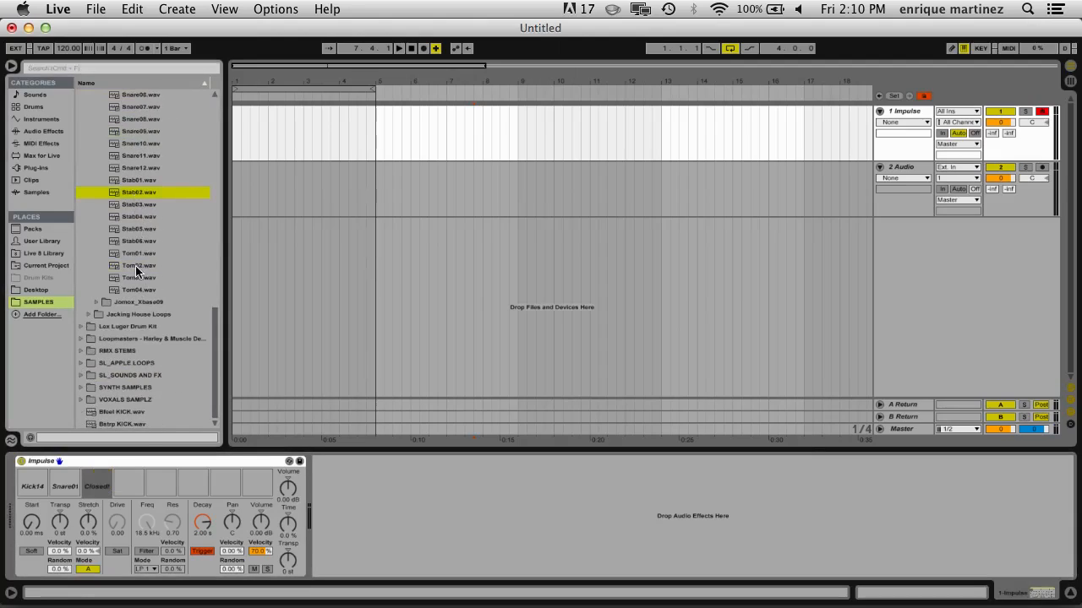
{"action": "left_click_drag", "start_coordinate": [132, 480], "coordinate": [133, 479]}
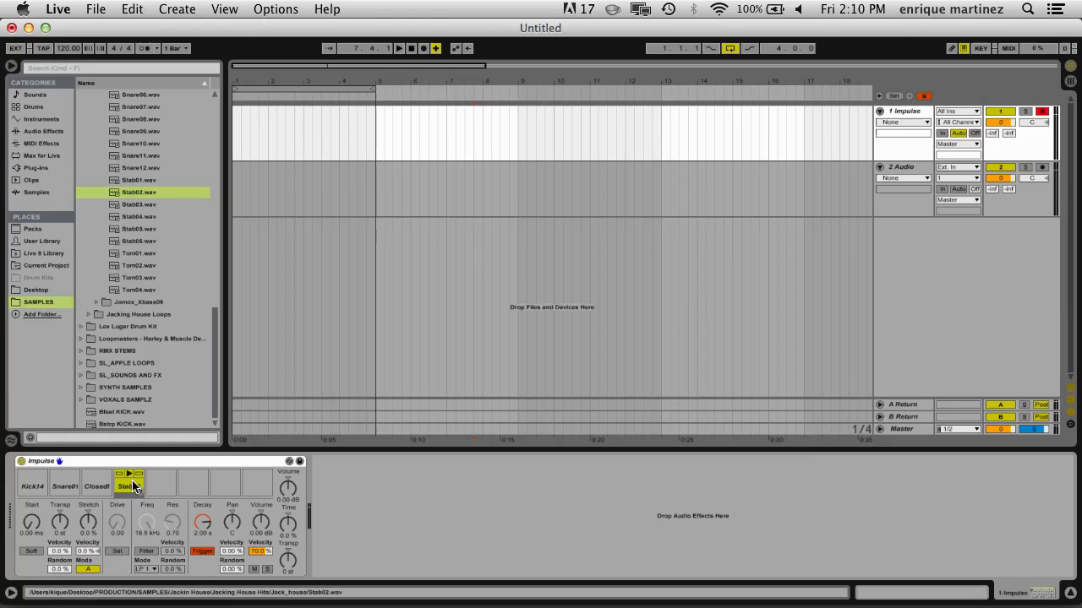
- Audition the kick, snare, closed hat and stab samples in the Impulse slots
{"action": "left_click", "coordinate": [30, 477]}
{"action": "left_click", "coordinate": [62, 478]}
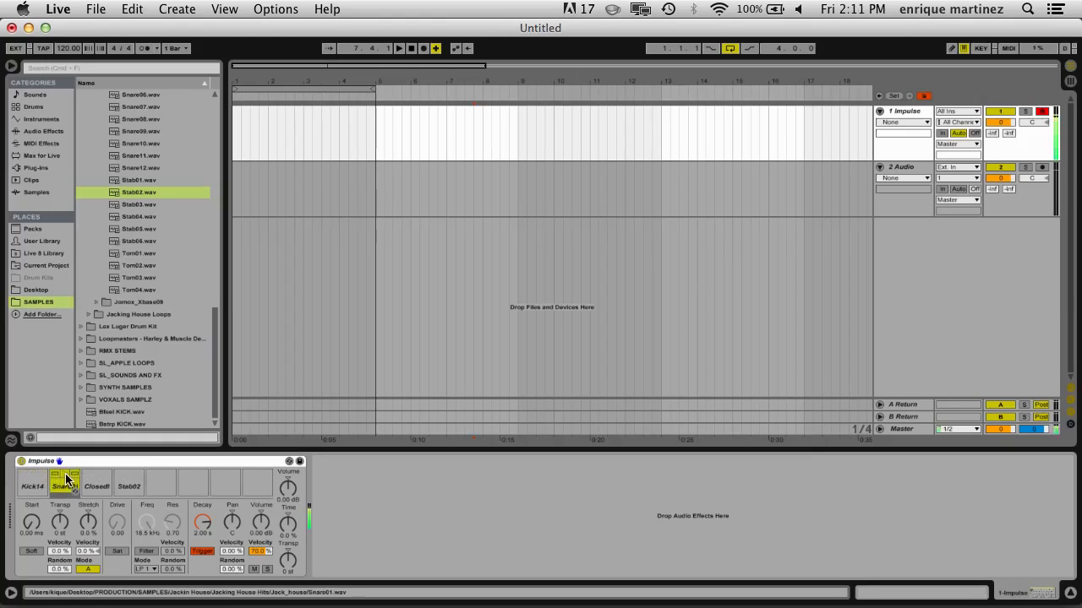
{"action": "left_click", "coordinate": [93, 478]}
{"action": "left_click", "coordinate": [131, 479]}
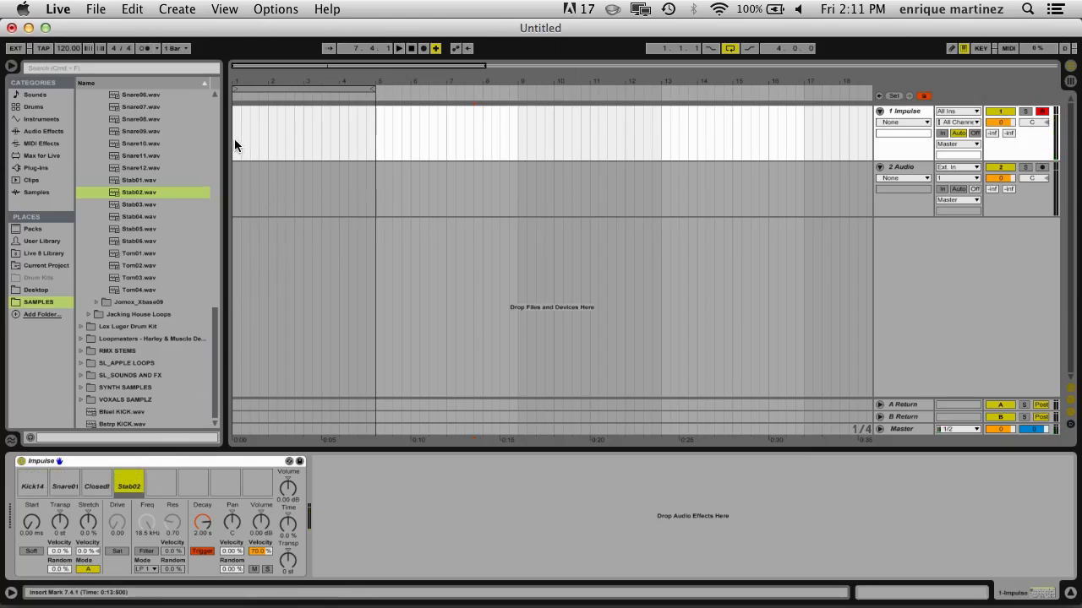
- Insert a one-bar MIDI clip at bar 1 of the Impulse track and extend it to four bars
{"action": "left_click_drag", "start_coordinate": [234, 138], "coordinate": [256, 142]}
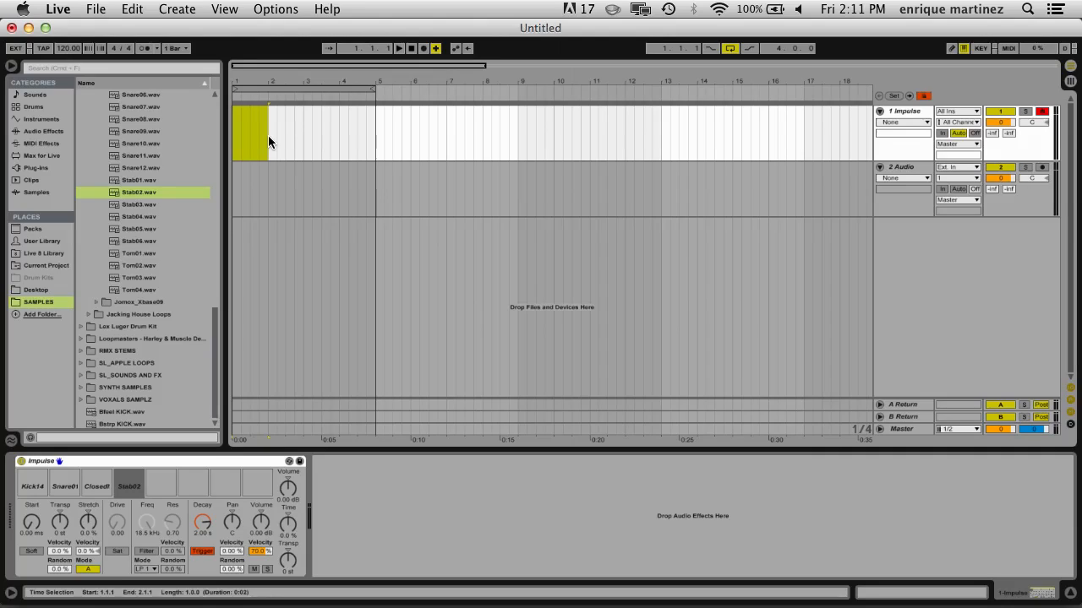
{"action": "left_click_drag", "start_coordinate": [268, 136], "coordinate": [239, 140]}
{"action": "right_click", "coordinate": [246, 124]}
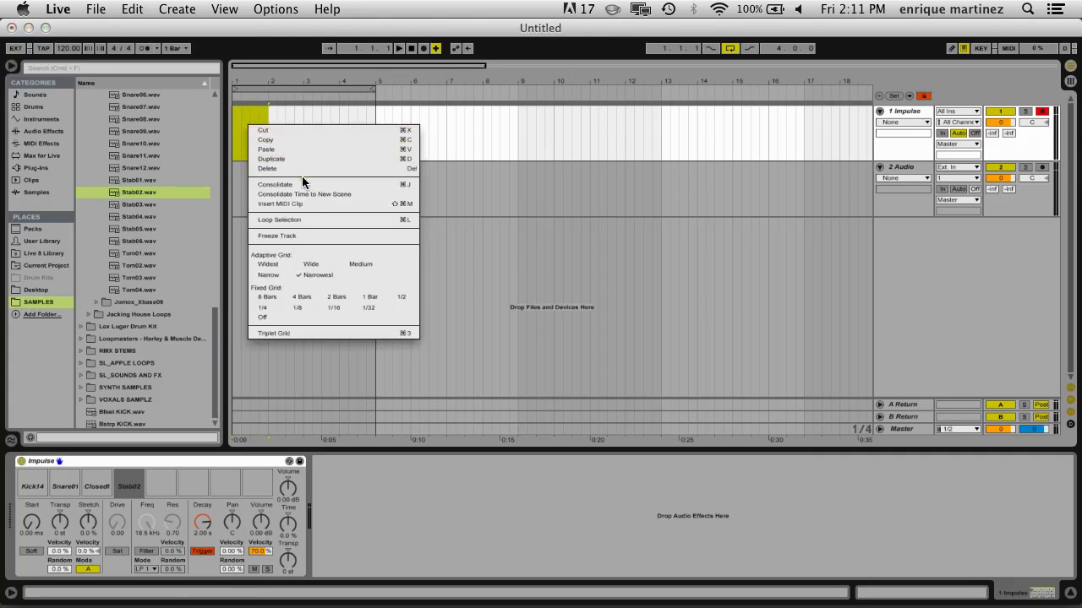
{"action": "left_click", "coordinate": [297, 203]}
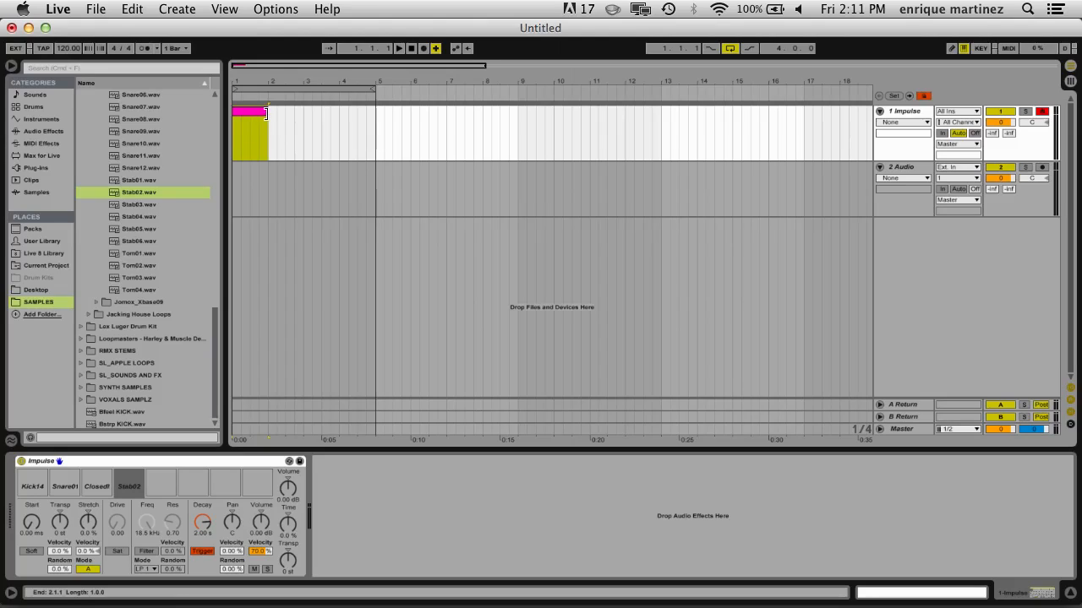
{"action": "left_click_drag", "start_coordinate": [267, 112], "coordinate": [374, 112]}
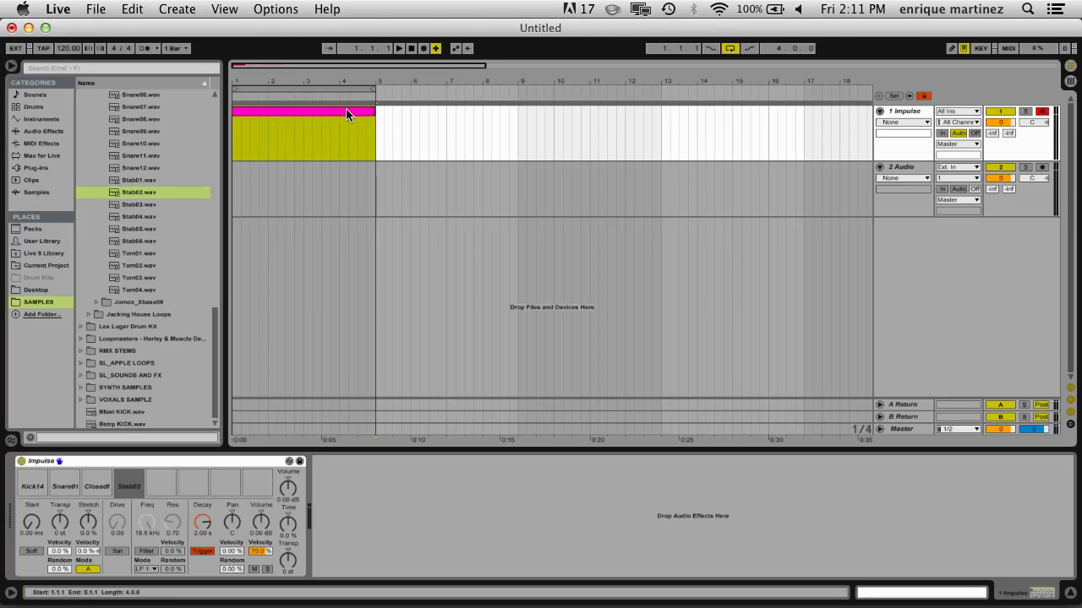
- Open the MIDI clip in an enlarged note editor and loop its first beat, from 1.1.1 to 1.2.1
{"action": "double_click", "coordinate": [346, 108]}
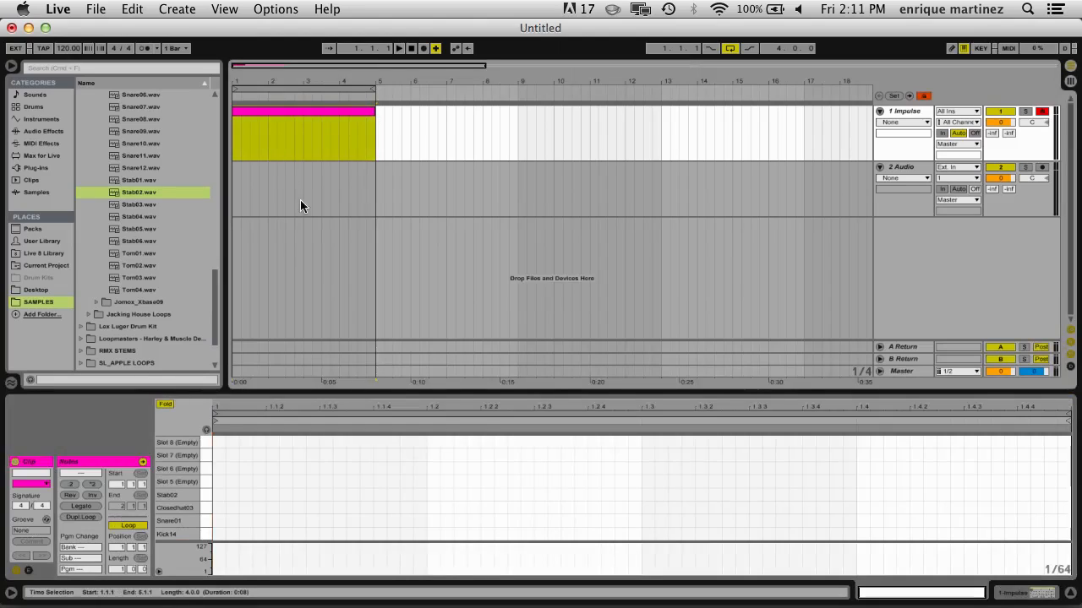
{"action": "left_click_drag", "start_coordinate": [422, 447], "coordinate": [213, 454]}
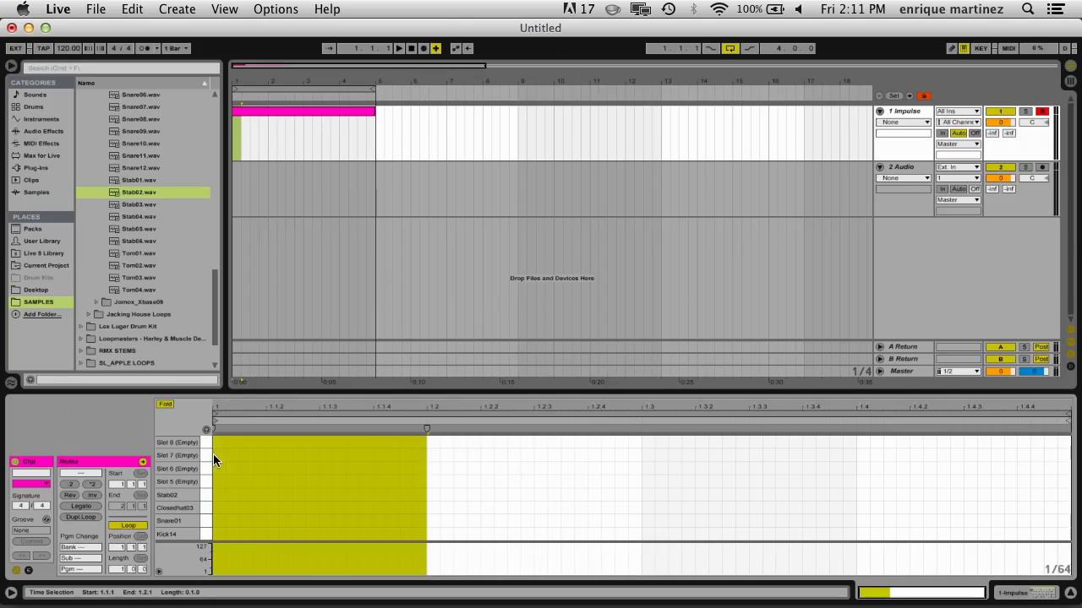
{"action": "key", "text": "super+l"}
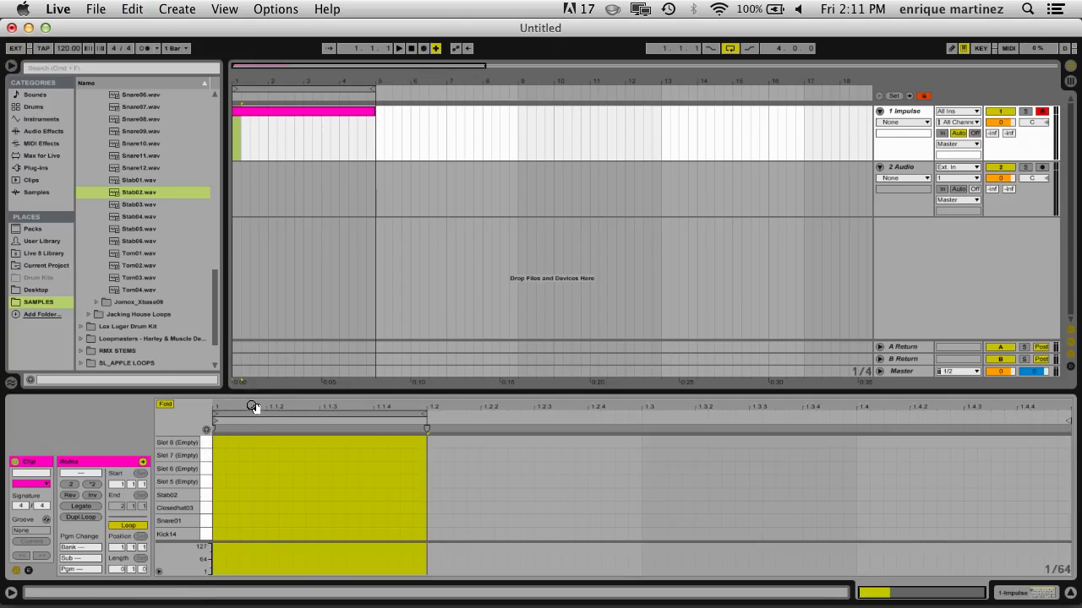
{"action": "left_click_drag", "start_coordinate": [261, 394], "coordinate": [261, 359]}
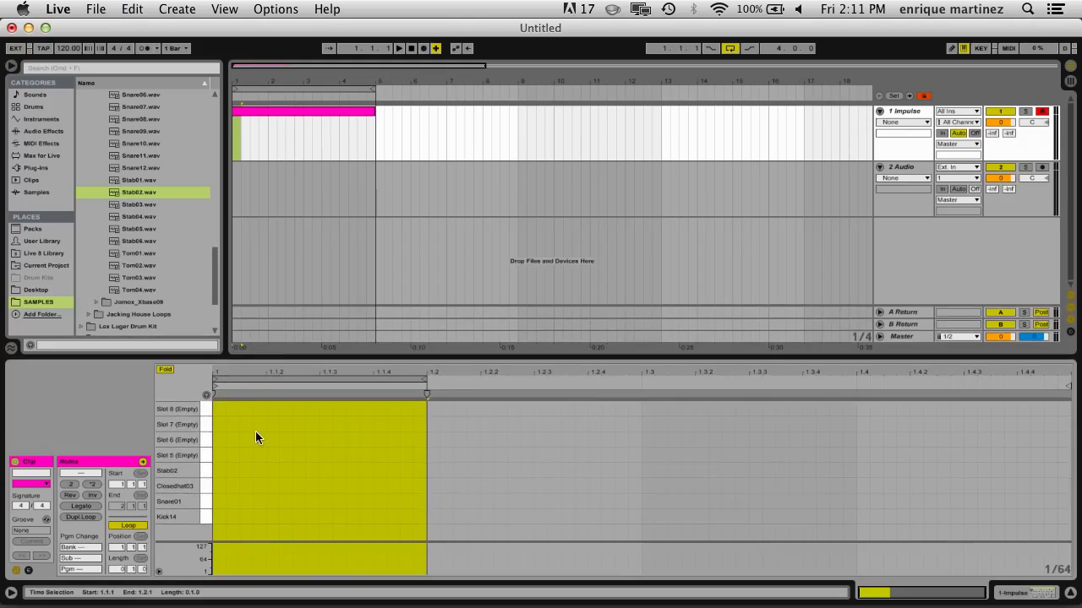
{"action": "left_click", "coordinate": [225, 515]}
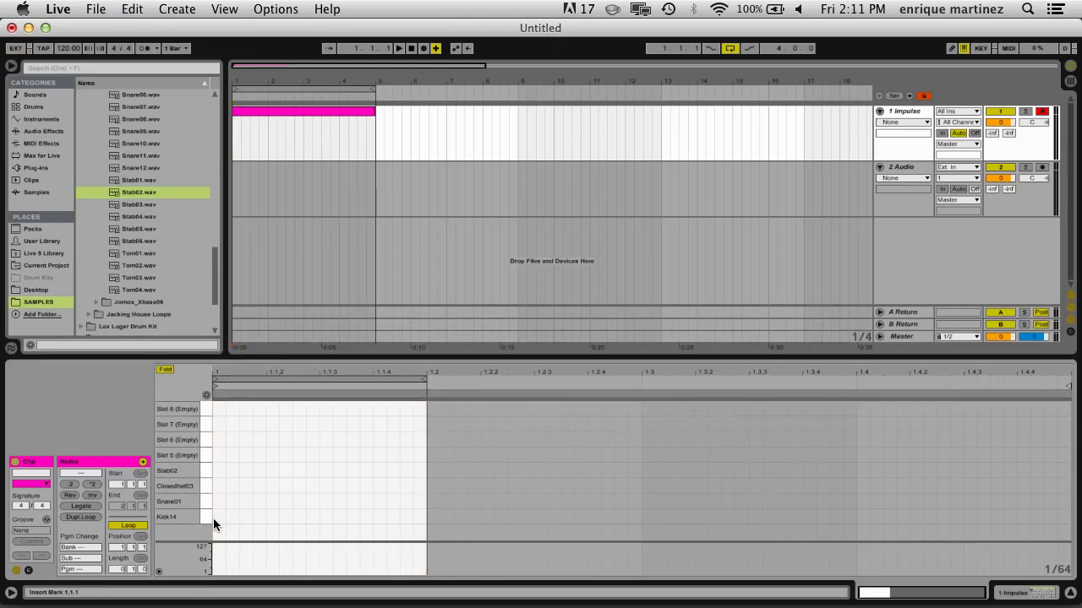
- Start playback and extend the clip's loop to two beats, ending at 1.3
{"action": "key", "text": "space"}
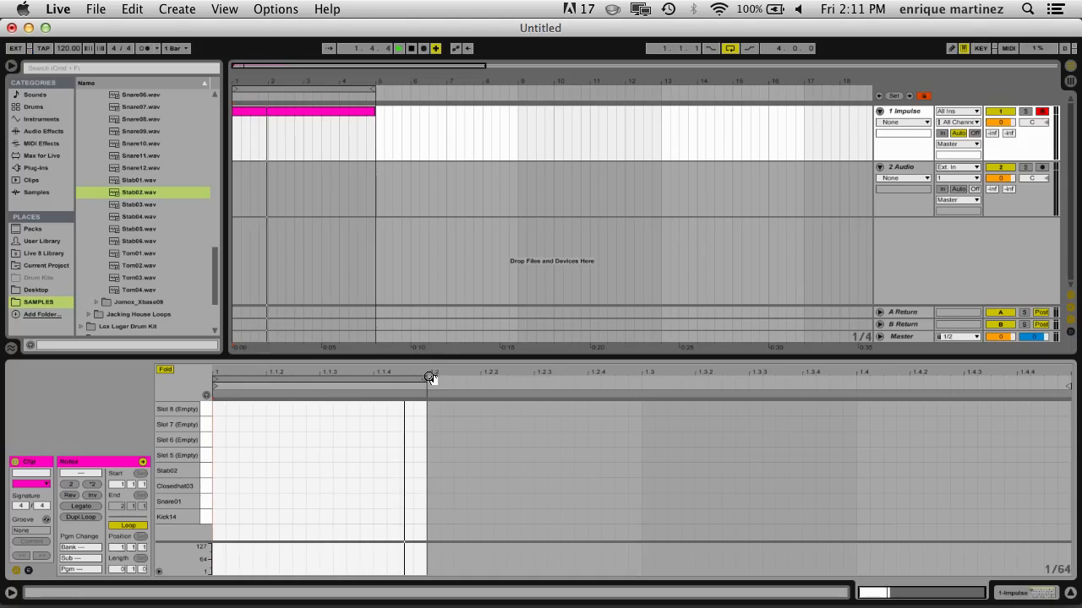
{"action": "left_click_drag", "start_coordinate": [430, 377], "coordinate": [639, 380]}
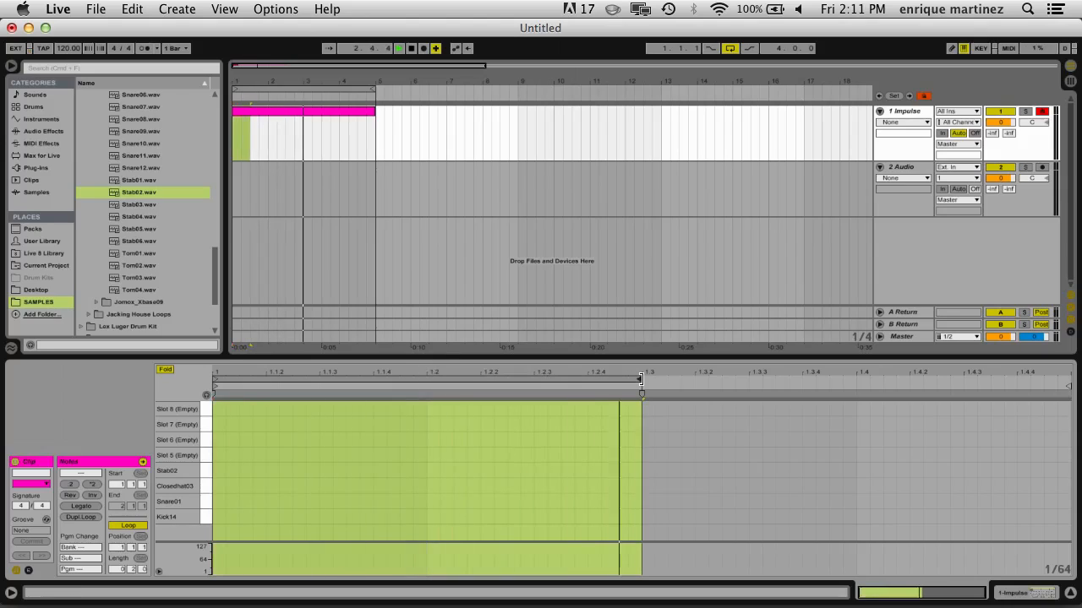
- Set the note grid to 1/8 and draw an eighth-note Kick14 hit at 1.1.1
{"action": "key", "text": "super+2"}
{"action": "key", "text": "super+2"}
{"action": "left_click", "coordinate": [450, 501]}
{"action": "key", "text": "super+2"}
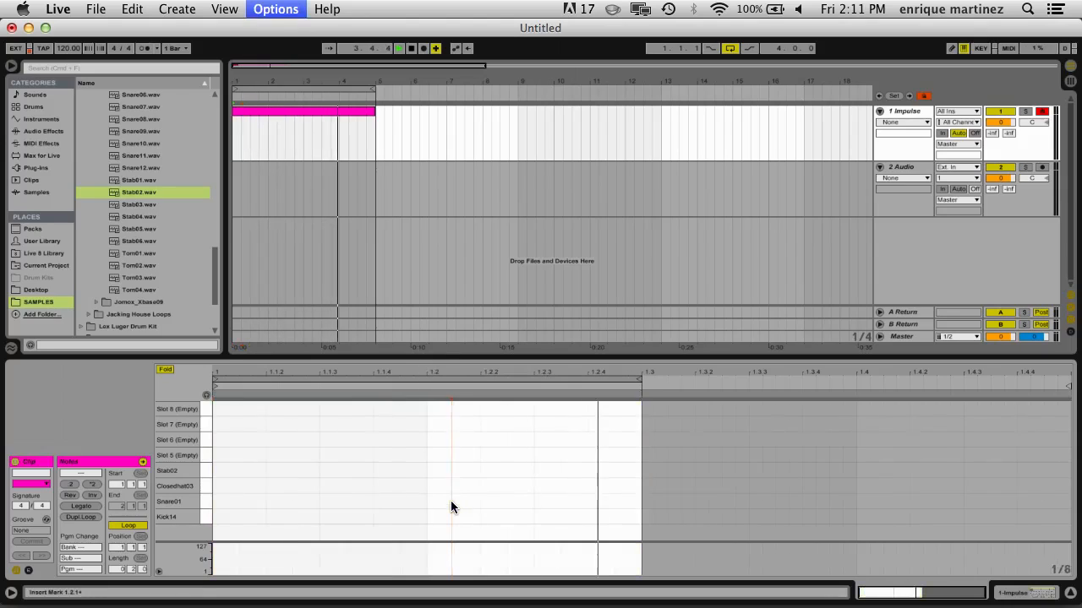
{"action": "key", "text": "b"}
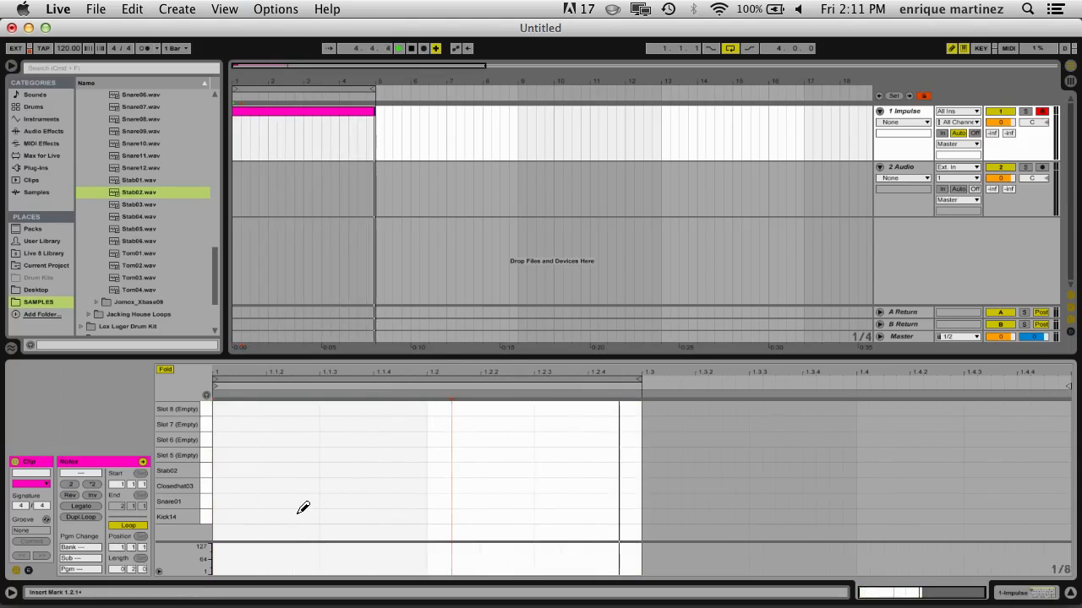
{"action": "left_click", "coordinate": [300, 514]}
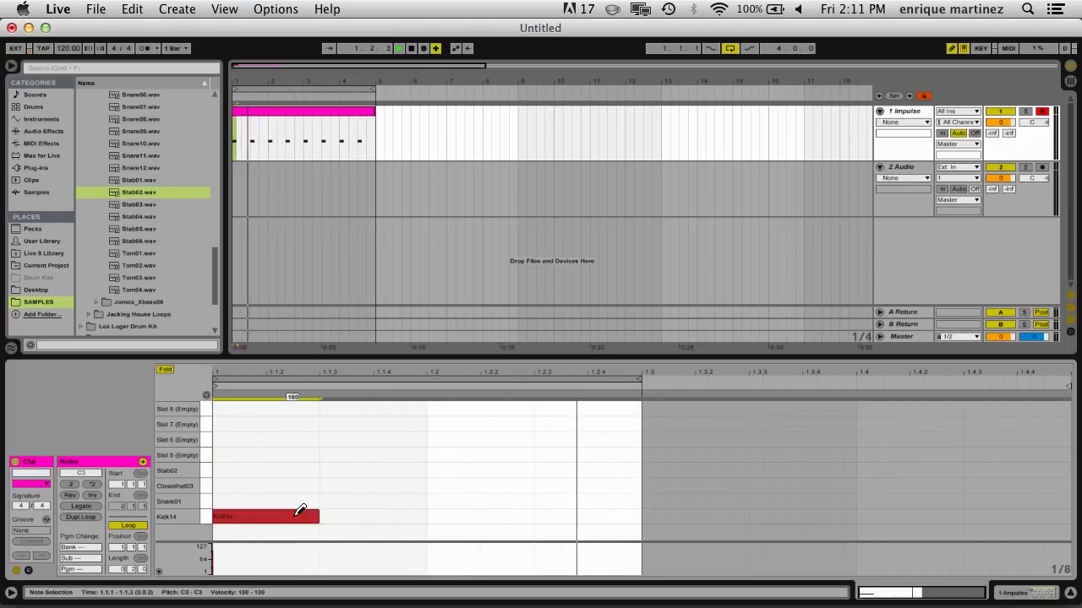
- Draw eighth-note Kick14 and Snare01 hits at 1.2.1 and lower the Impulse track's volume to -8 dB
{"action": "left_click", "coordinate": [464, 514]}
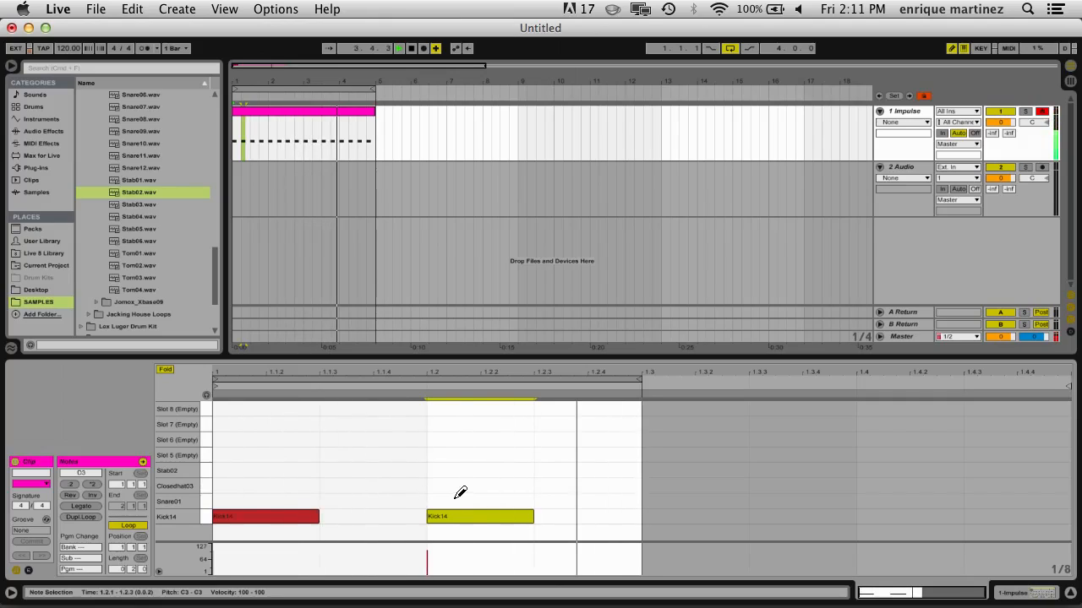
{"action": "left_click", "coordinate": [457, 499]}
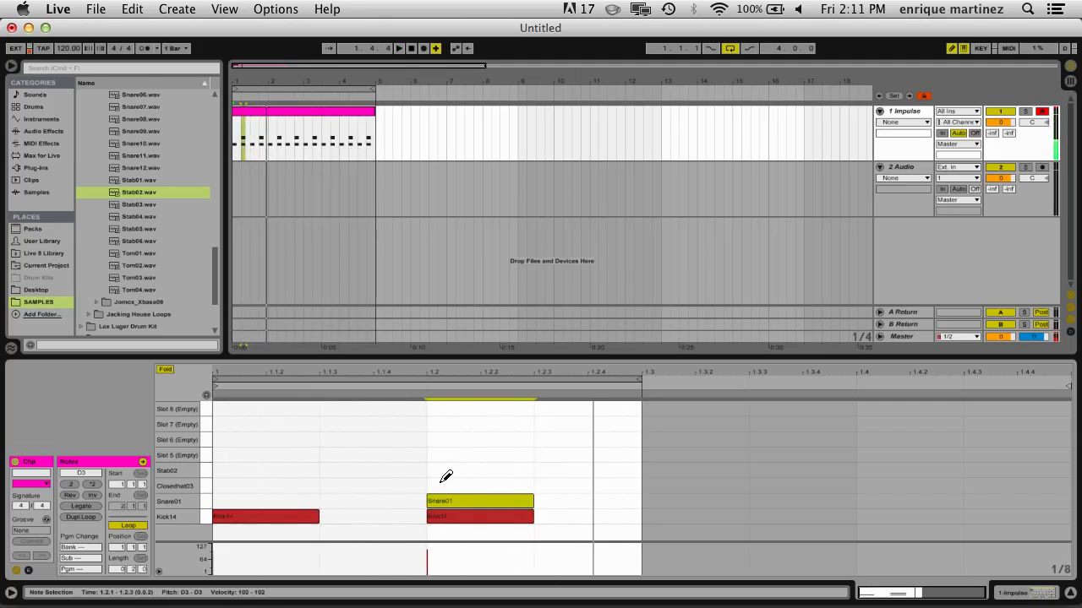
{"action": "left_click", "coordinate": [1001, 123]}
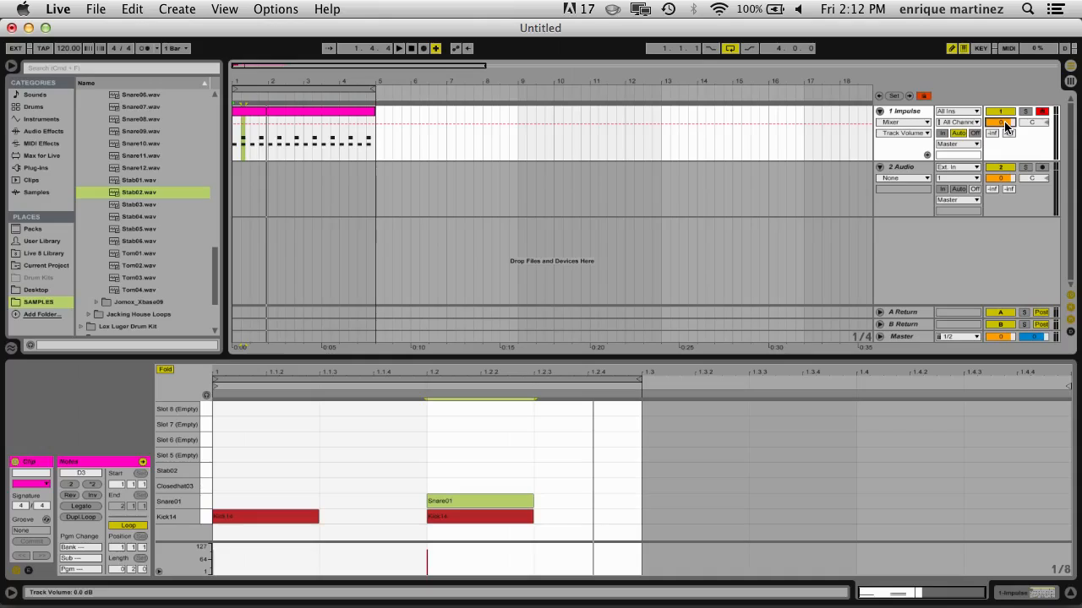
{"action": "left_click_drag", "start_coordinate": [1004, 125], "coordinate": [1004, 135]}
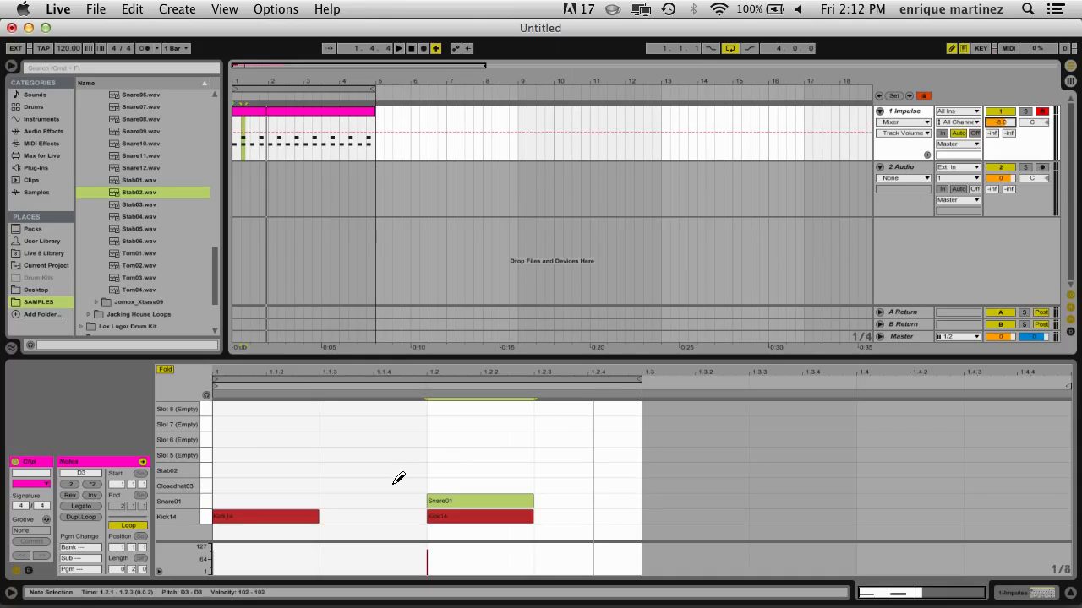
- Draw eighth-note Closedhat03 hits at 1.1.3 and 1.2.3 and play the pattern
{"action": "left_click", "coordinate": [394, 486]}
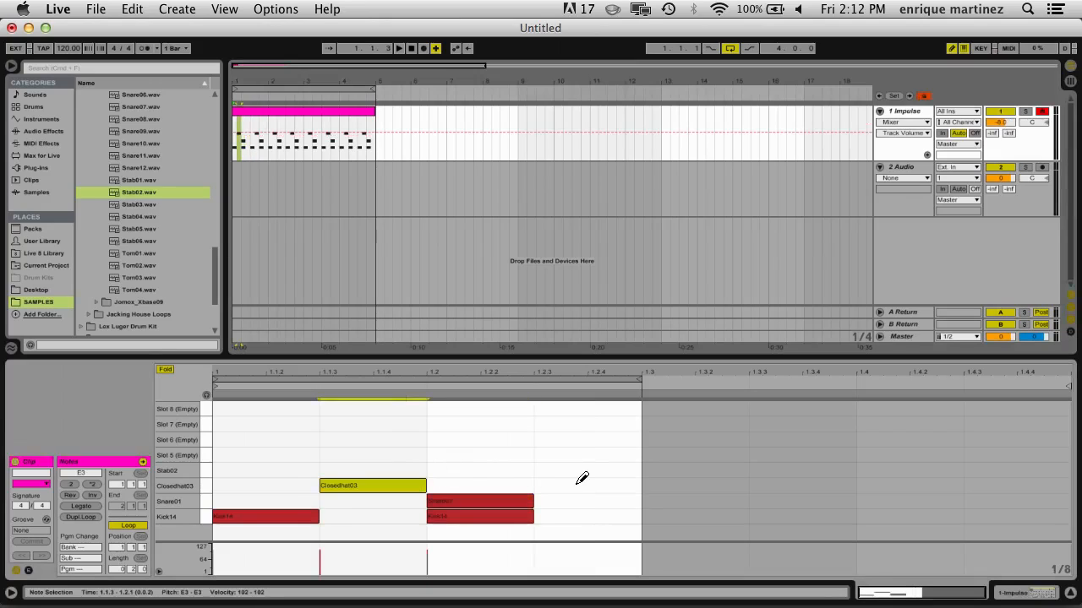
{"action": "left_click", "coordinate": [577, 486]}
{"action": "key", "text": "space"}
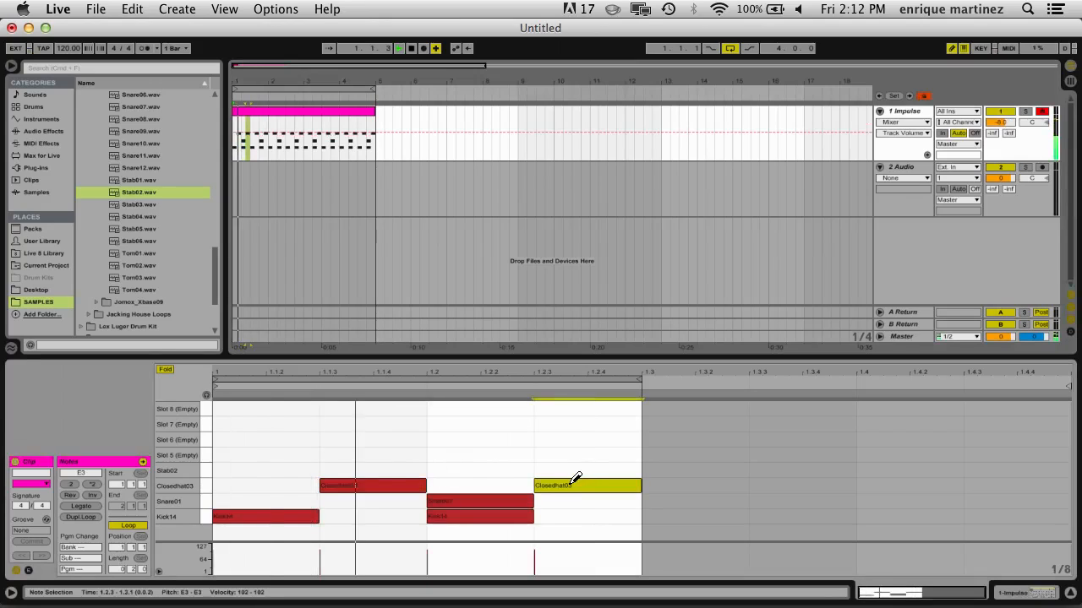
- Lower the Impulse track's volume to -10 dB
{"action": "left_click", "coordinate": [314, 470]}
{"action": "left_click", "coordinate": [310, 469]}
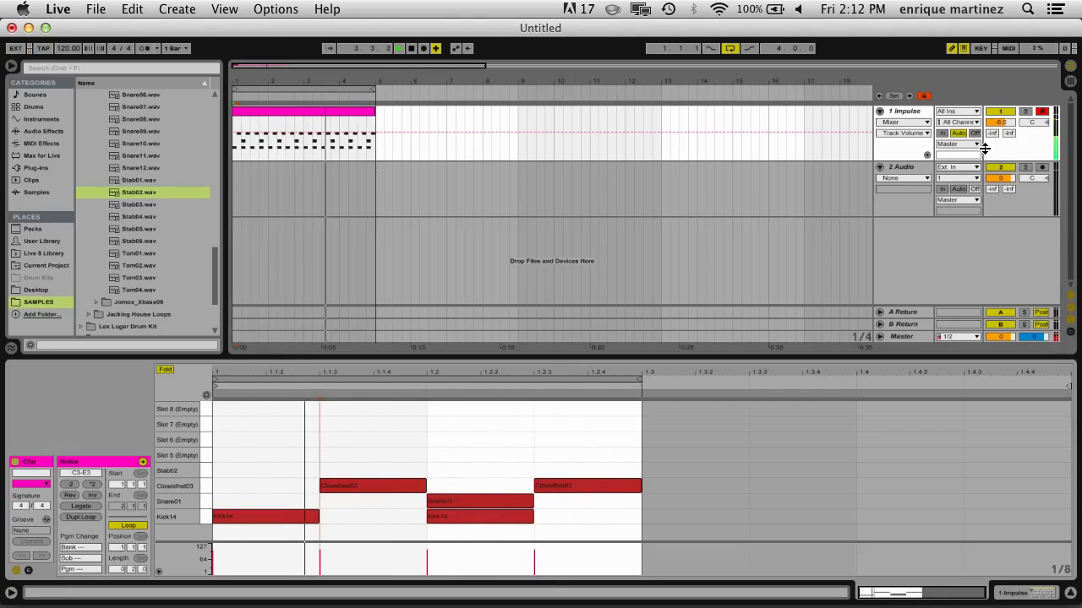
{"action": "left_click_drag", "start_coordinate": [996, 125], "coordinate": [996, 127]}
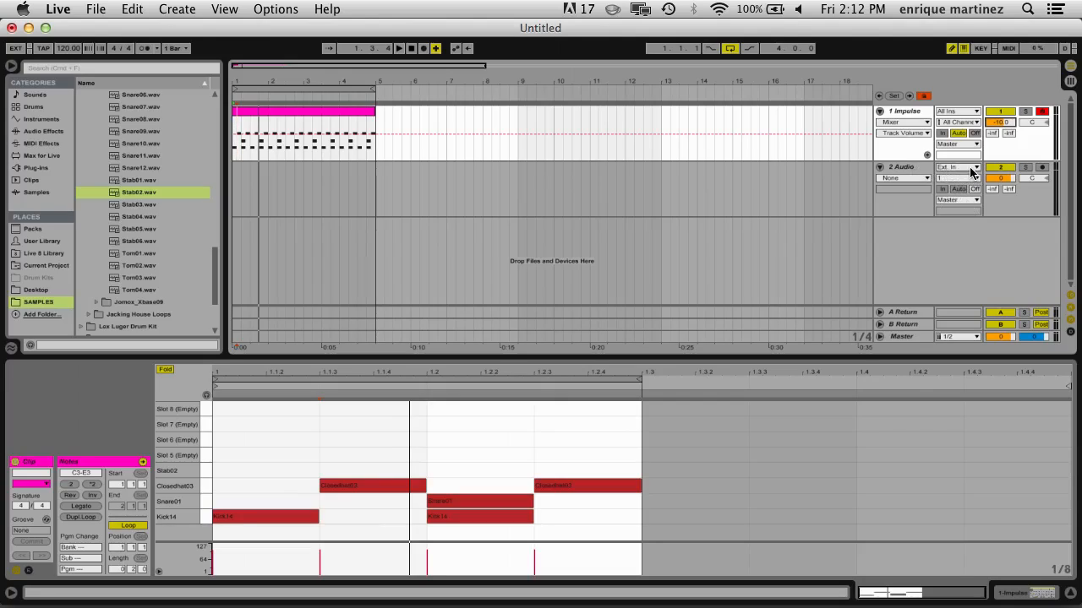
- Route the 2 Audio track's input from 1-Impulse on the Kick14-Impulse channel and set its monitoring to In
{"action": "left_click", "coordinate": [971, 169]}
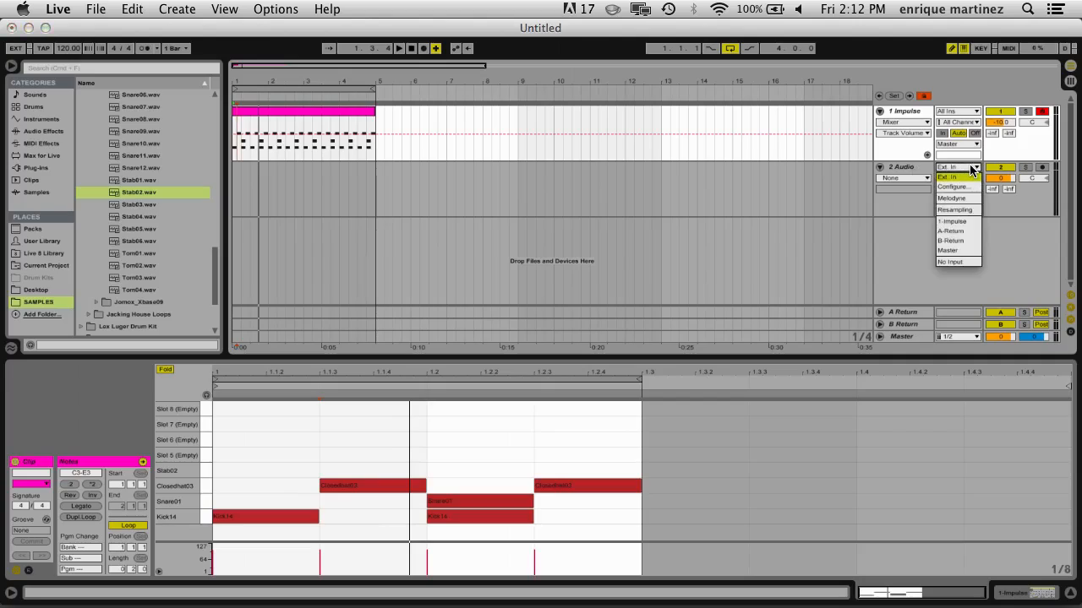
{"action": "left_click", "coordinate": [958, 222]}
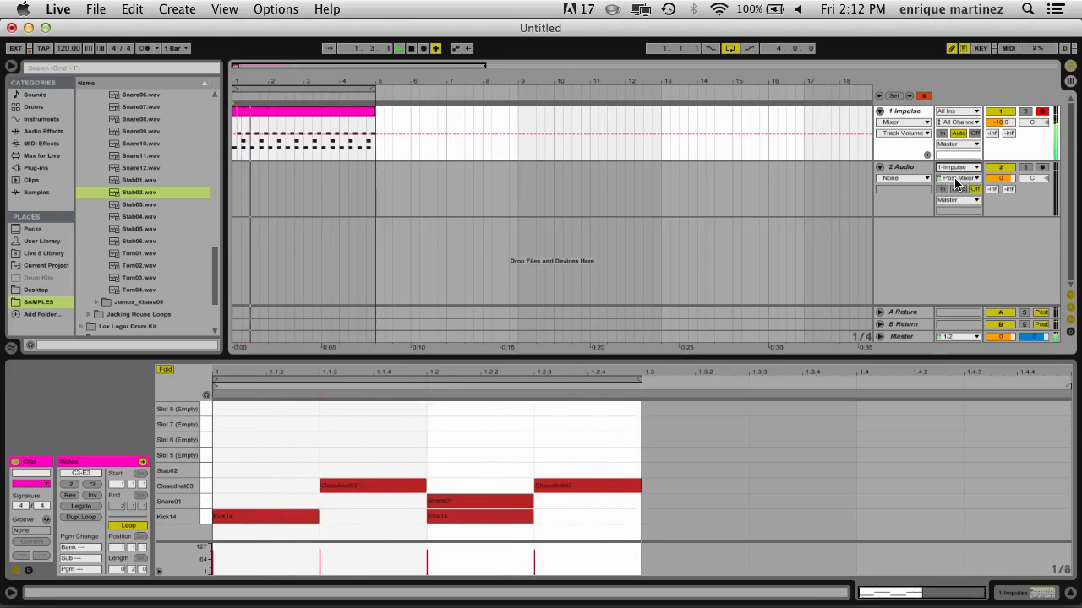
{"action": "left_click", "coordinate": [954, 179]}
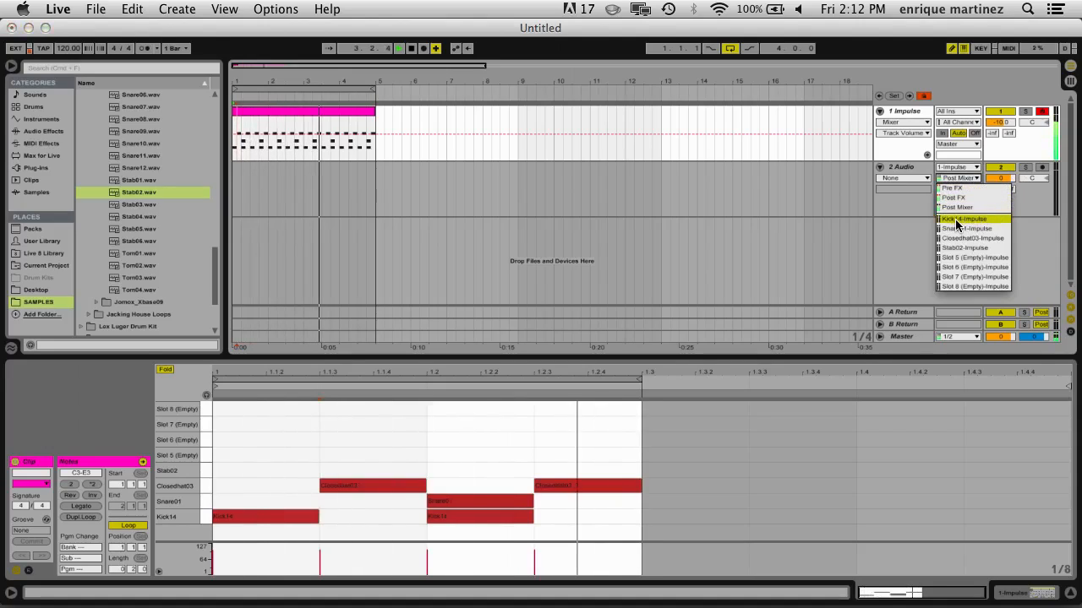
{"action": "left_click", "coordinate": [957, 219]}
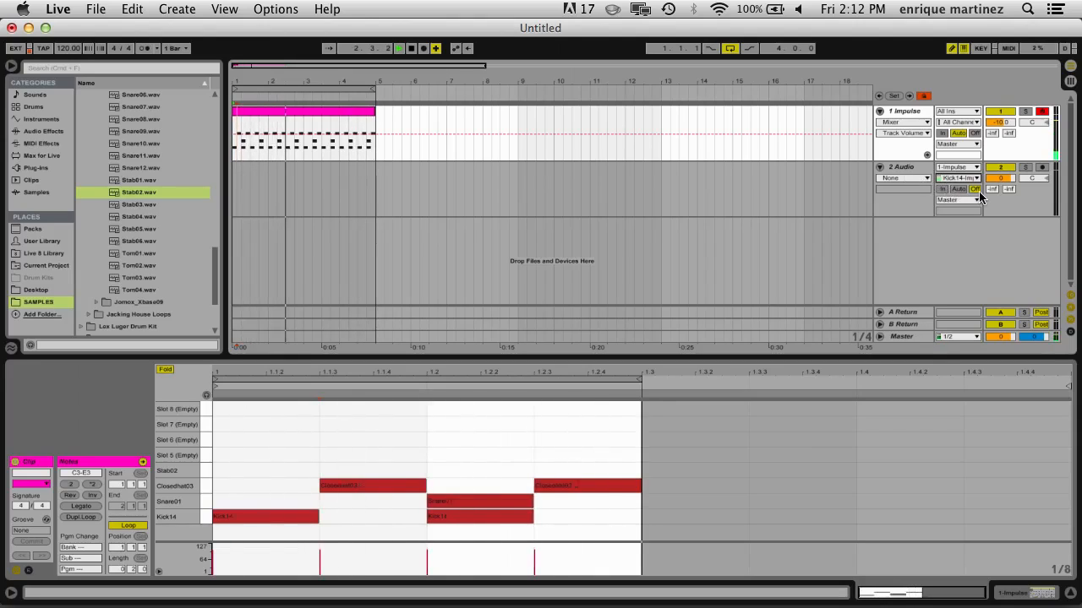
{"action": "left_click", "coordinate": [959, 190]}
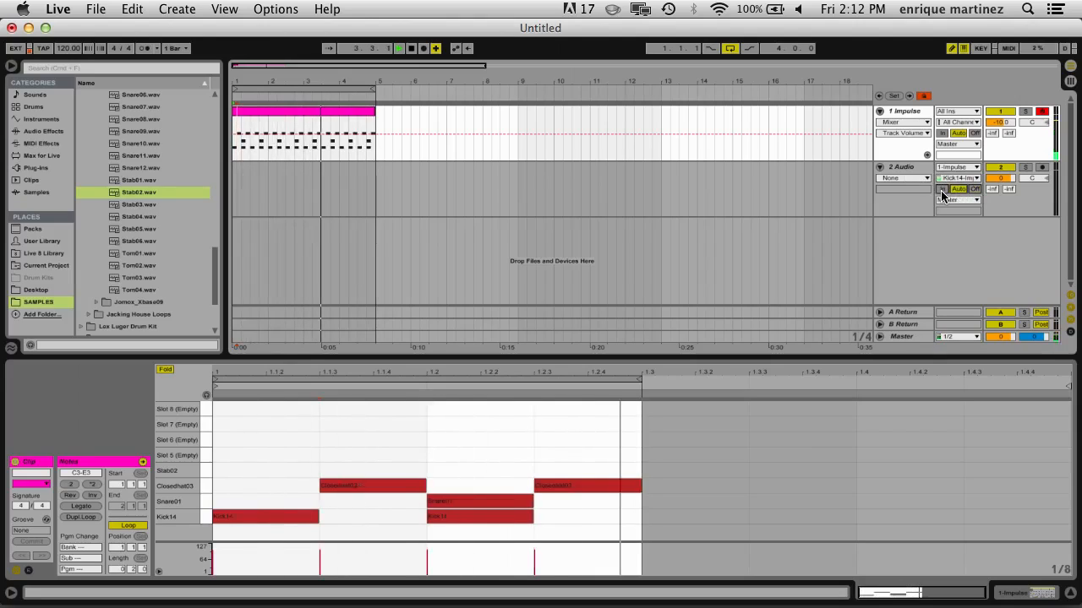
{"action": "left_click", "coordinate": [942, 190]}
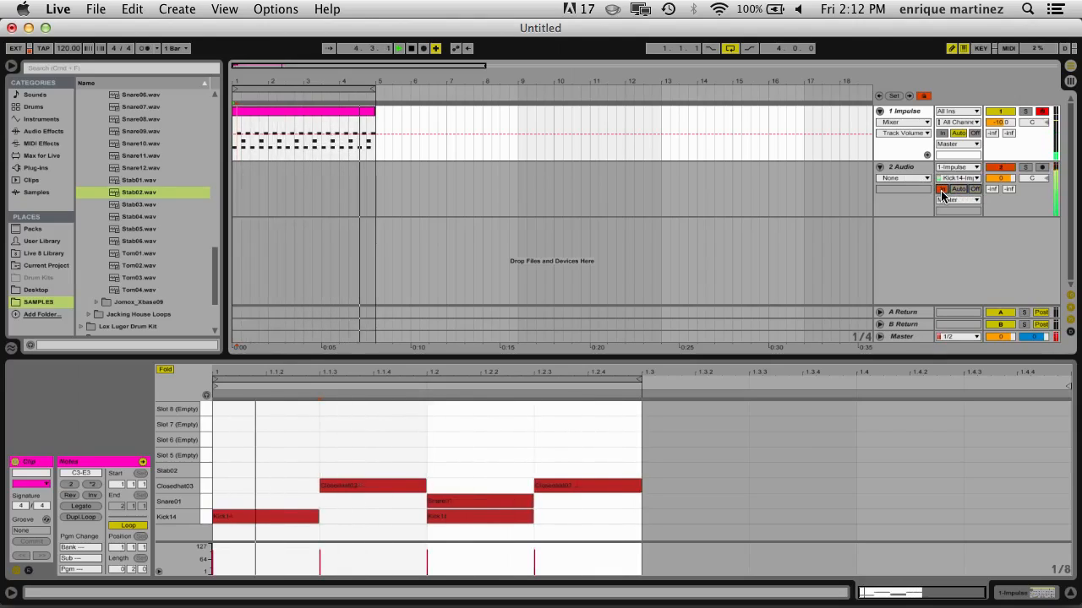
- Set the 2 Audio track's volume to -10 dB and stop playback
{"action": "left_click", "coordinate": [1001, 179]}
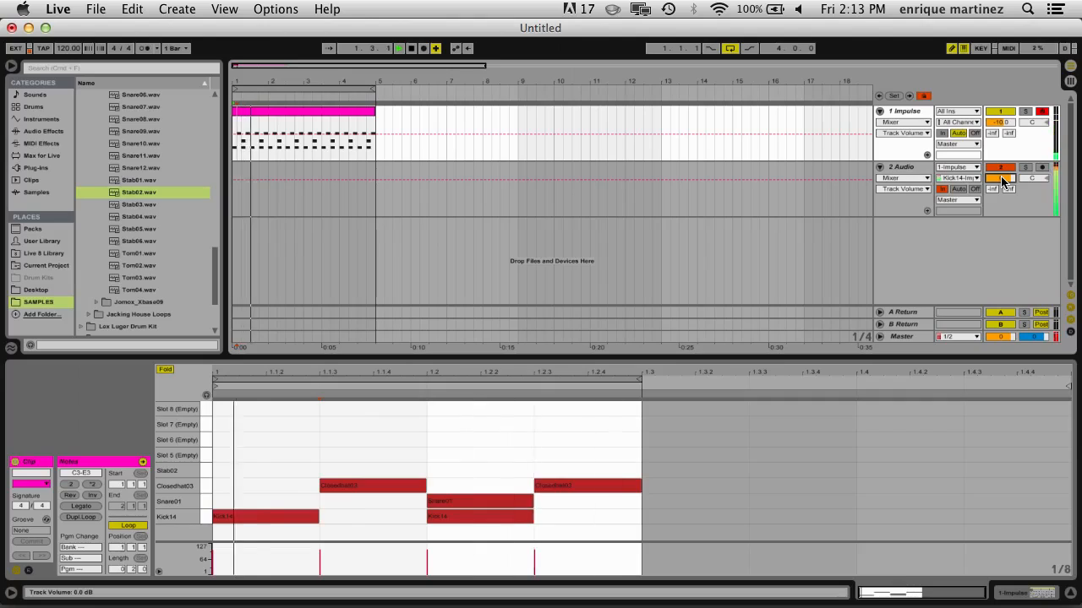
{"action": "type", "text": "-10"}
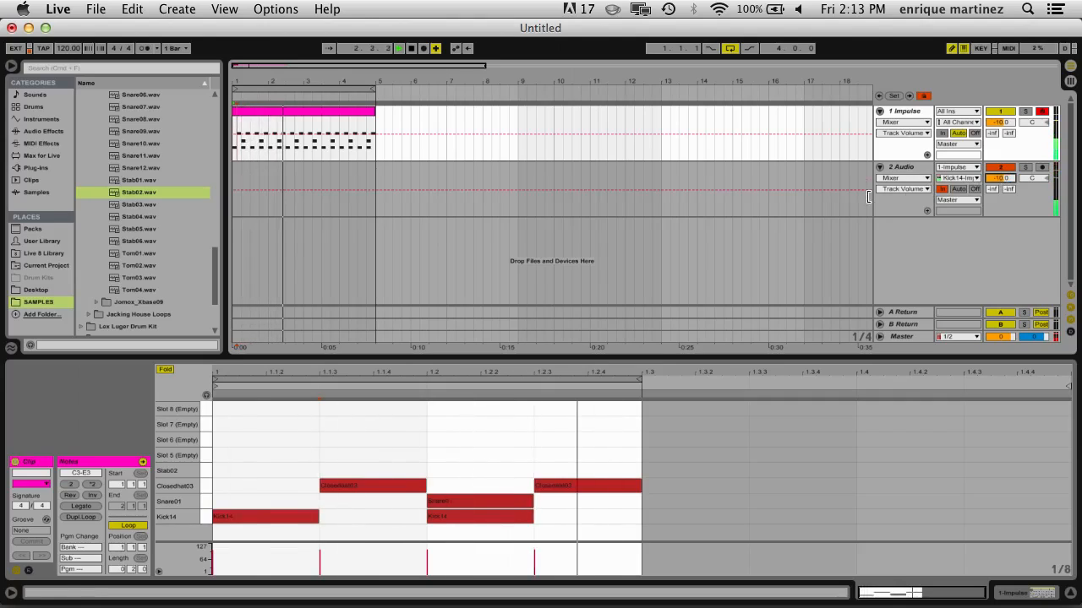
{"action": "key", "text": "Return"}
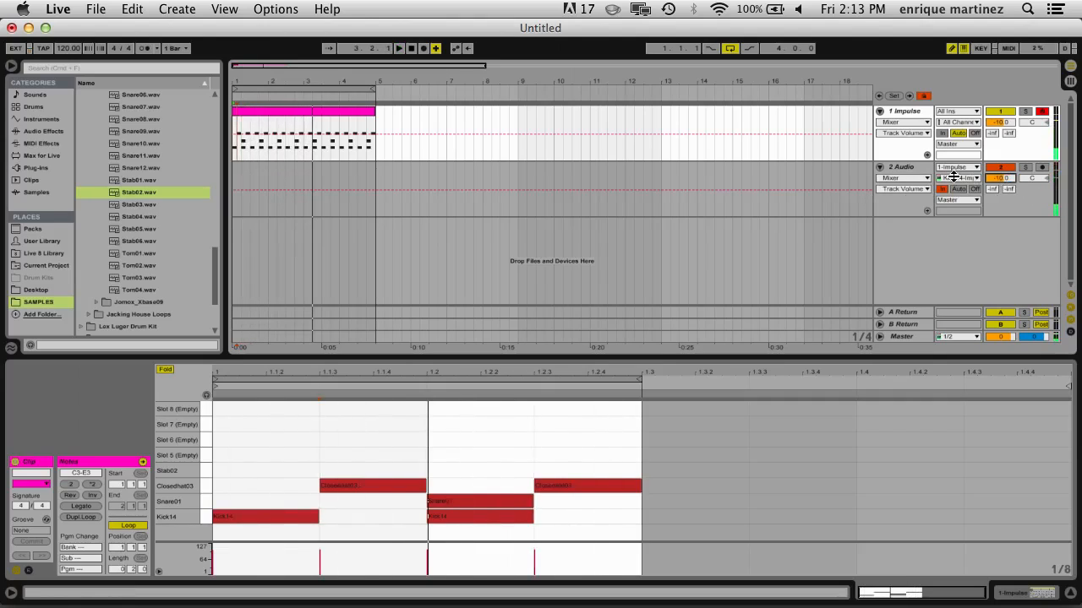
- Duplicate the 2 Audio track twice to get two more Impulse-fed audio tracks
{"action": "left_click", "coordinate": [898, 168]}
{"action": "key", "text": "super+d"}
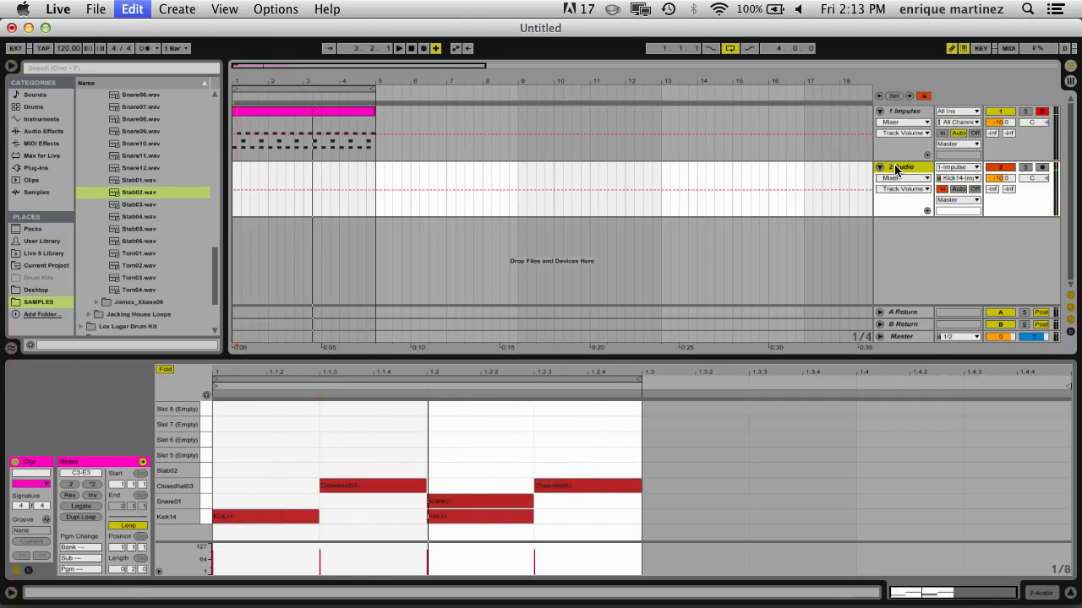
{"action": "key", "text": "super+d"}
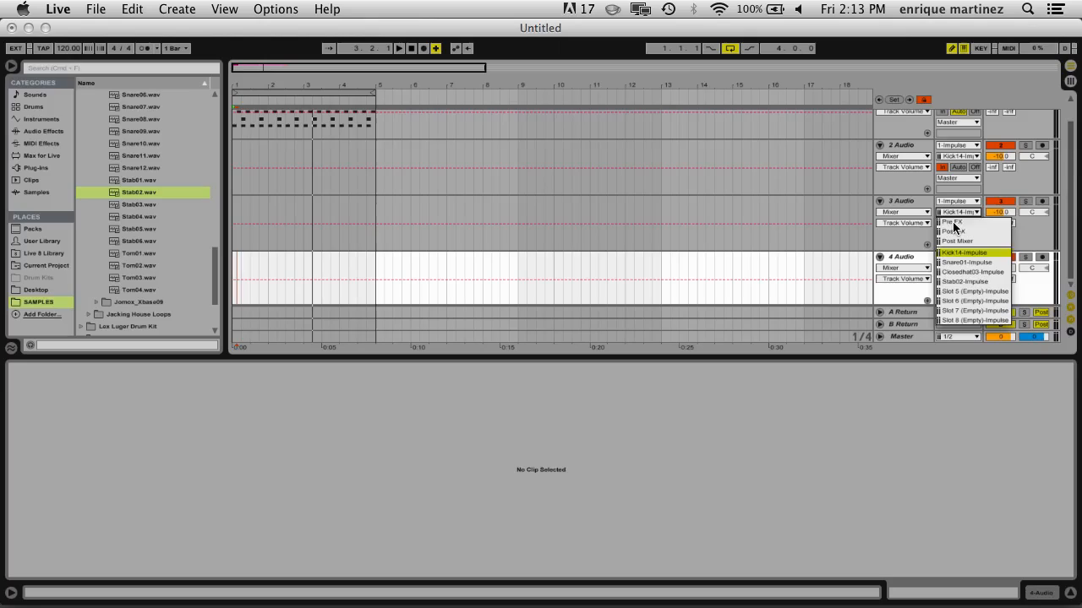
- Set the 3 Audio track's input channel to Snare01-Impulse and the 4 Audio track's to Closedhat03-Impulse
{"action": "left_click", "coordinate": [961, 262]}
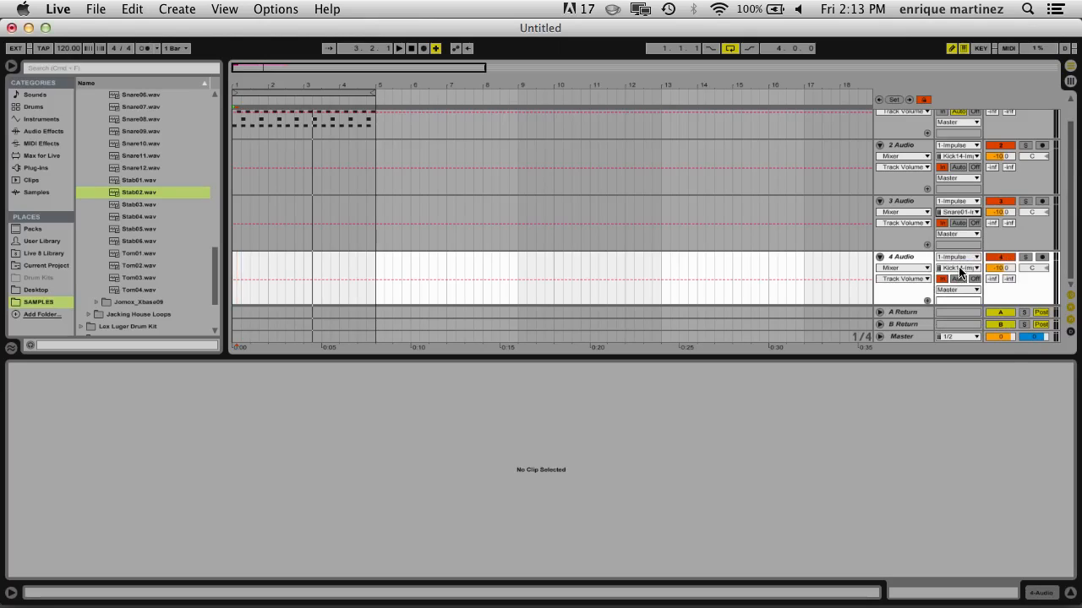
{"action": "left_click", "coordinate": [959, 268]}
{"action": "left_click", "coordinate": [957, 288]}
{"action": "left_click", "coordinate": [954, 268]}
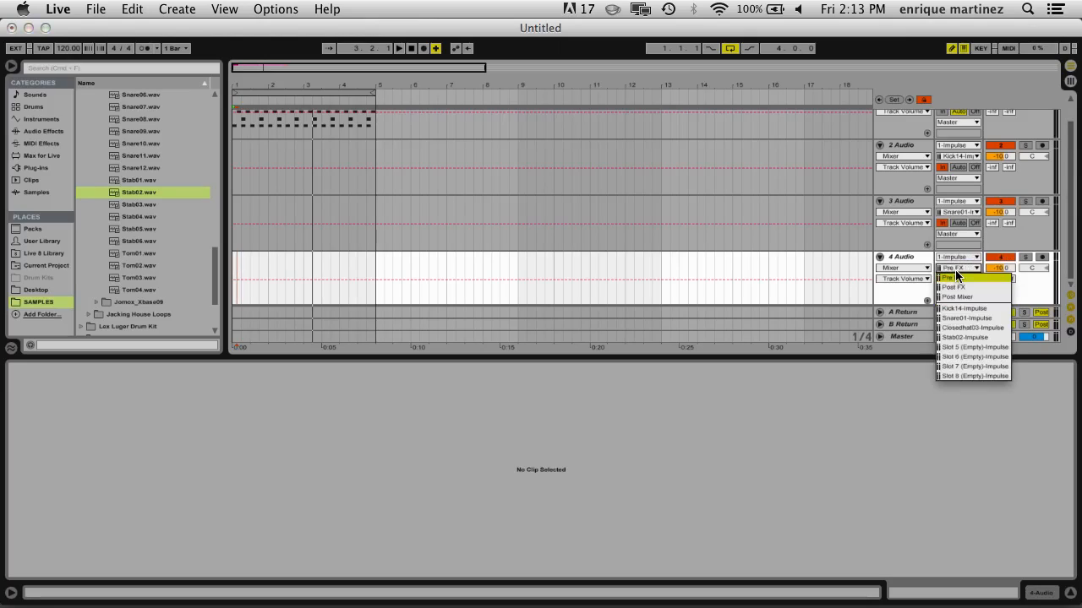
{"action": "left_click", "coordinate": [959, 324]}
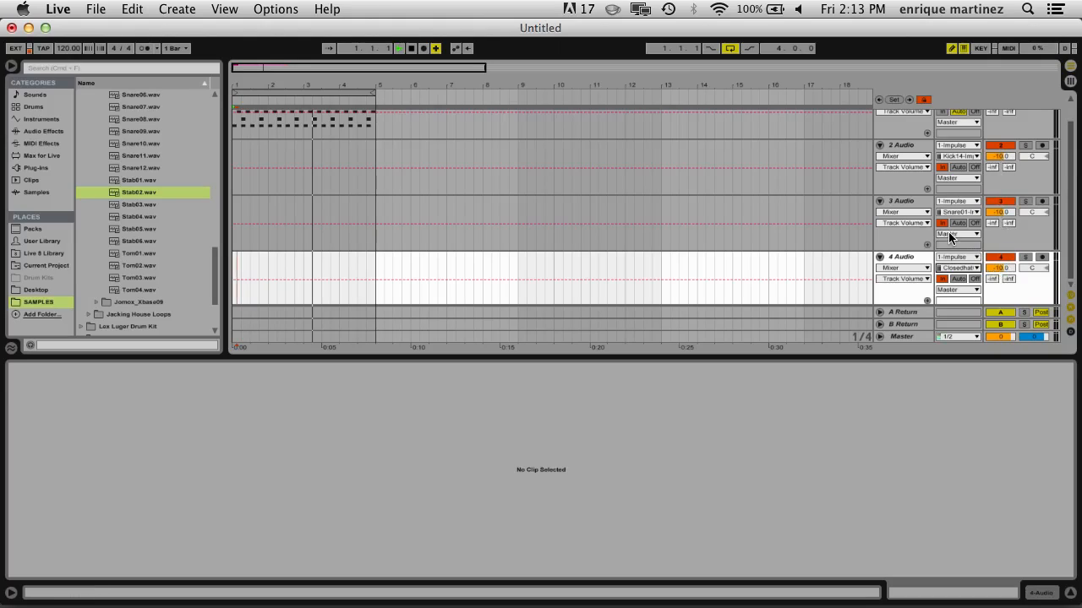
- Play the routed tracks, enlarge the arrangement area to fit all four, and turn off the Impulse track's output
{"action": "key", "text": "space"}
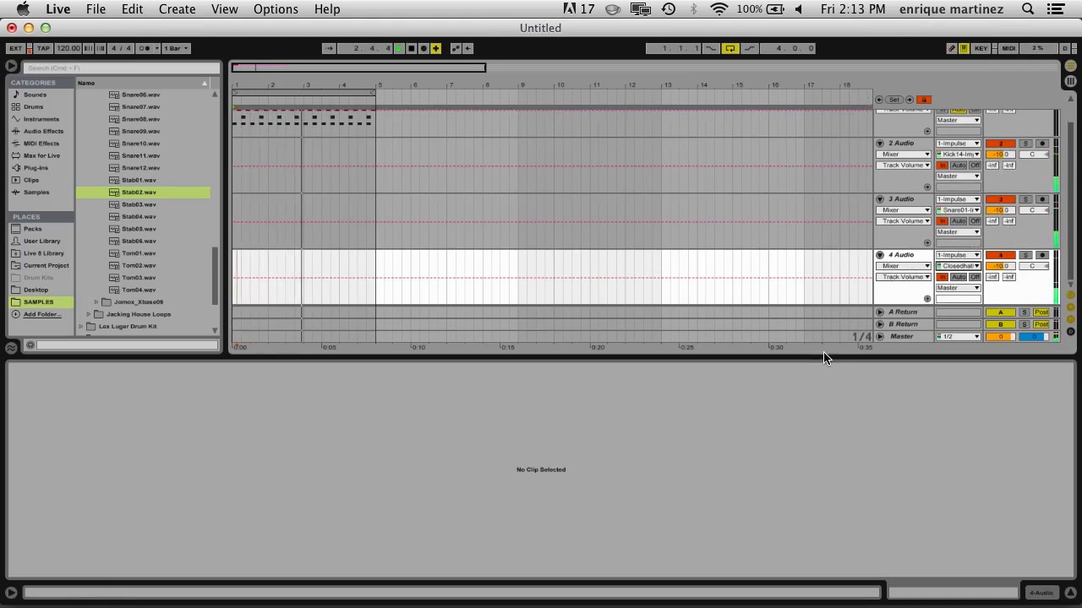
{"action": "left_click_drag", "start_coordinate": [821, 358], "coordinate": [824, 493]}
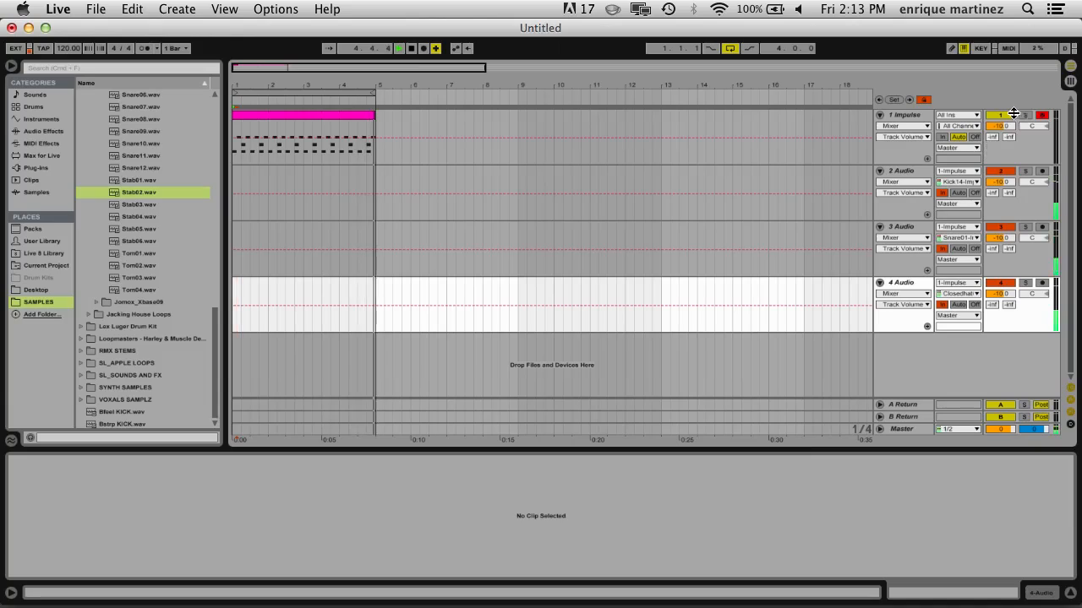
{"action": "left_click", "coordinate": [999, 115]}
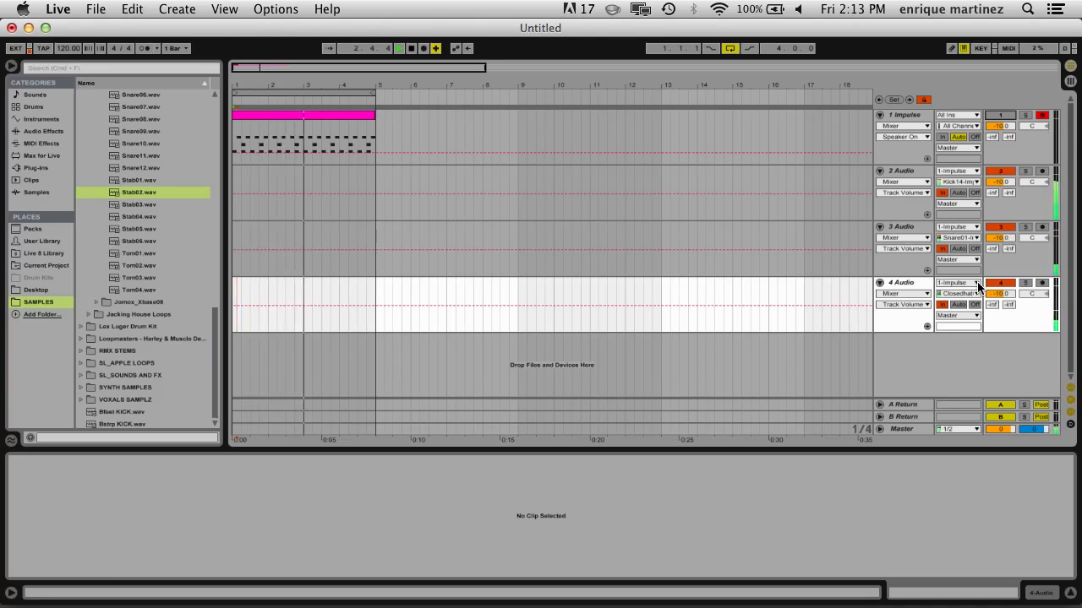
- Load the Ambience Medium preset from the Reverb effect's Room folder onto the 3 Audio snare track
{"action": "left_click", "coordinate": [36, 168]}
{"action": "left_click", "coordinate": [40, 132]}
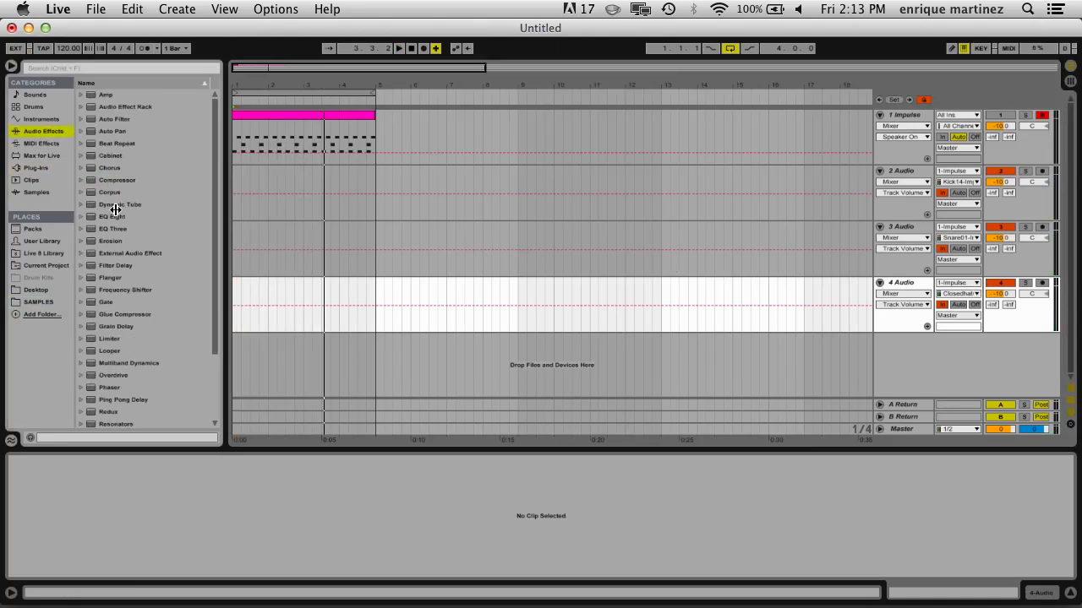
{"action": "scroll", "coordinate": [107, 252], "scroll_direction": "down", "scroll_amount": 5}
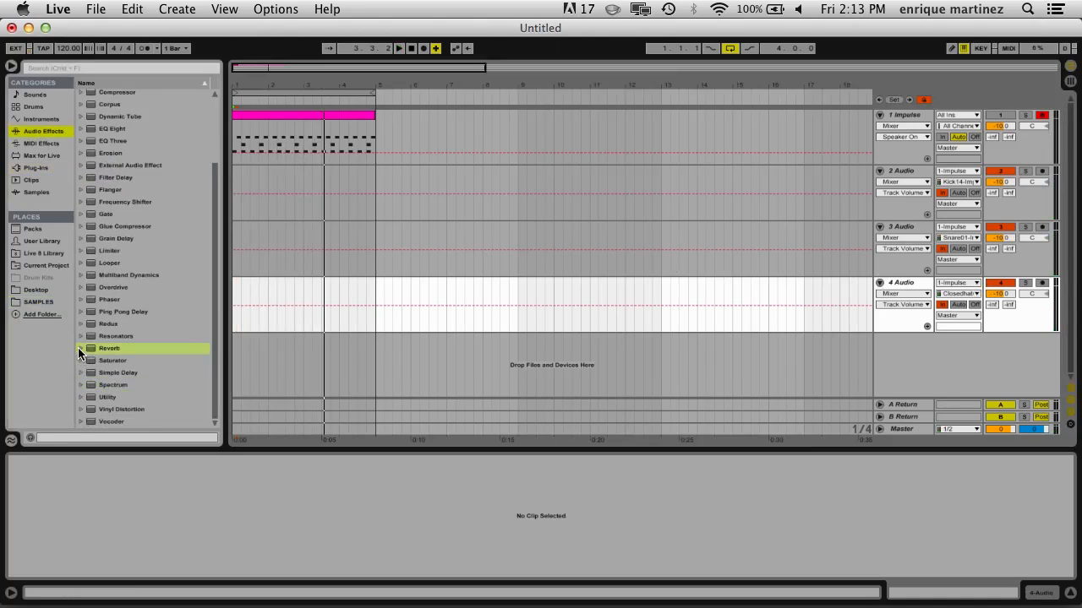
{"action": "left_click", "coordinate": [81, 349]}
{"action": "left_click", "coordinate": [88, 336]}
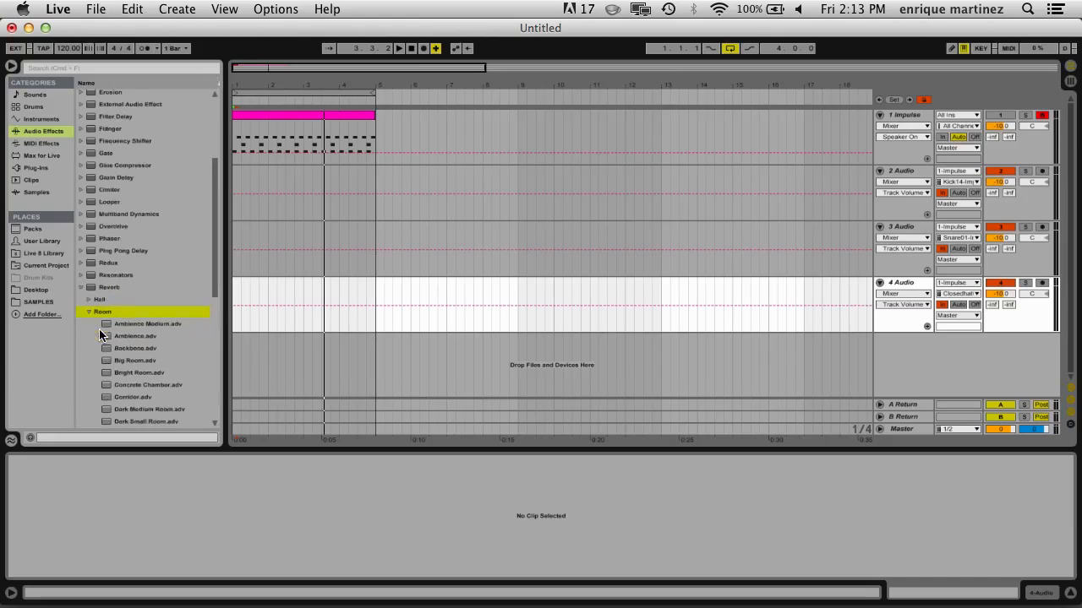
{"action": "left_click", "coordinate": [105, 326]}
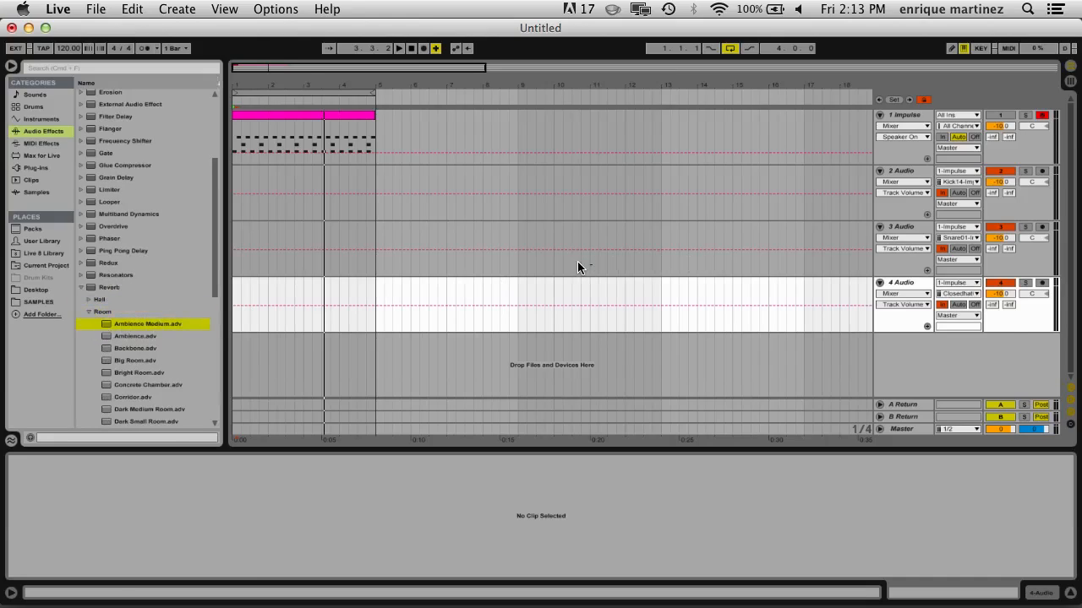
{"action": "left_click_drag", "start_coordinate": [577, 267], "coordinate": [583, 266]}
- Reduce the snare reverb's Dry/Wet to 27% while the pattern plays
{"action": "key", "text": "space"}
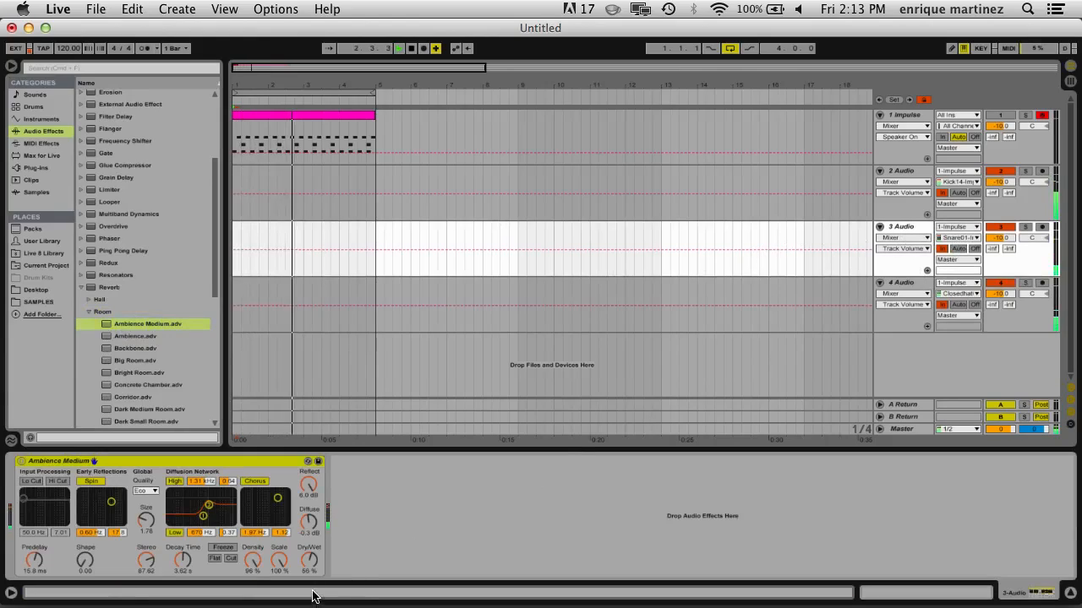
{"action": "left_click_drag", "start_coordinate": [308, 560], "coordinate": [308, 603]}
{"action": "key", "text": "space"}
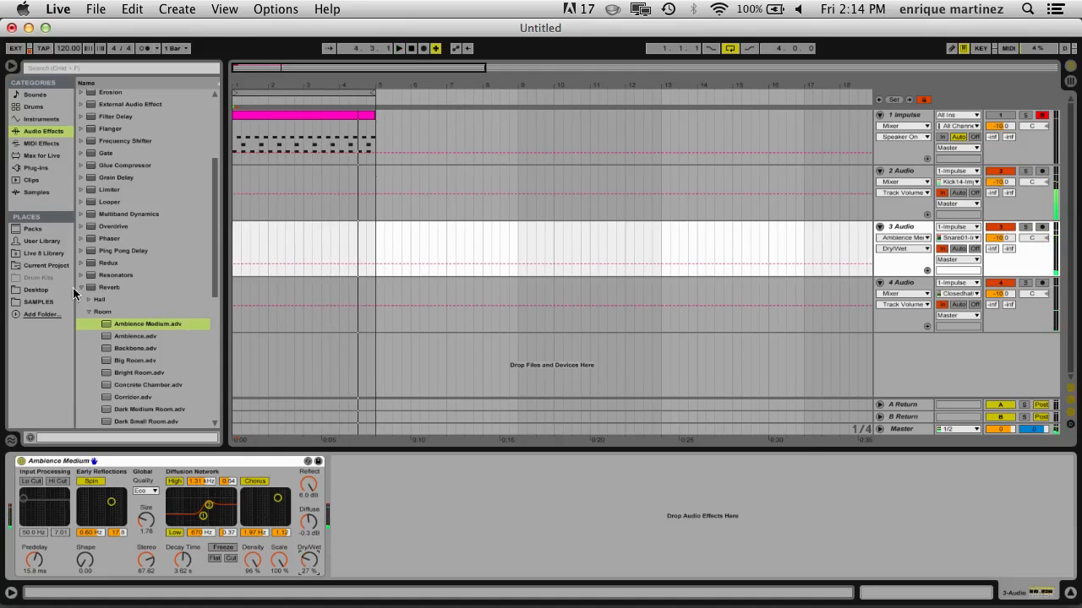
- Add a Flanger to the 4 Audio closed hat track and listen to the result
{"action": "left_click", "coordinate": [80, 288]}
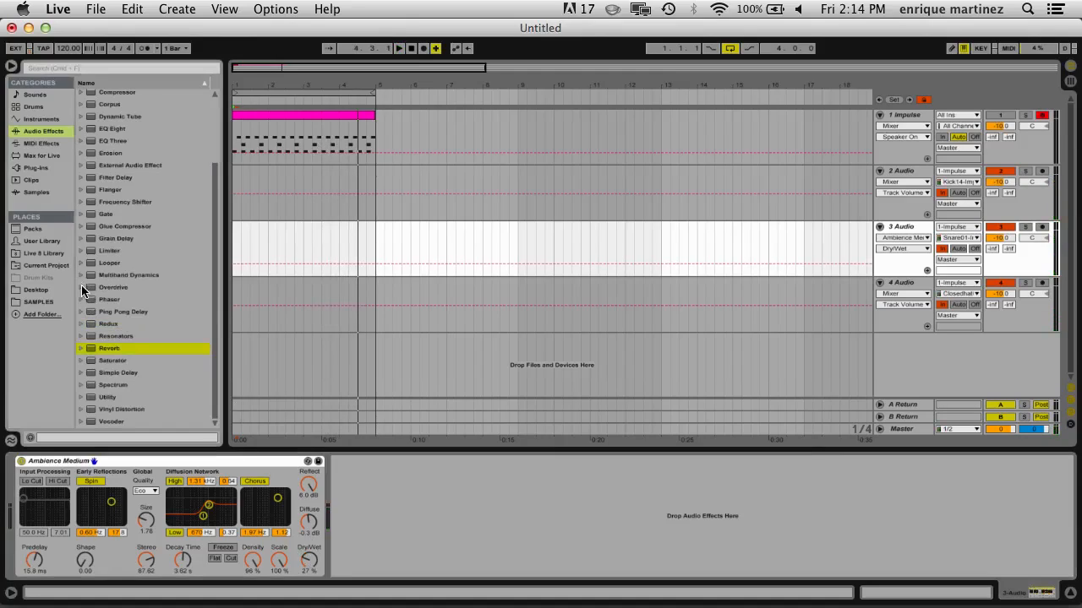
{"action": "left_click", "coordinate": [91, 191]}
{"action": "left_click_drag", "start_coordinate": [287, 299], "coordinate": [287, 300]}
{"action": "key", "text": "space"}
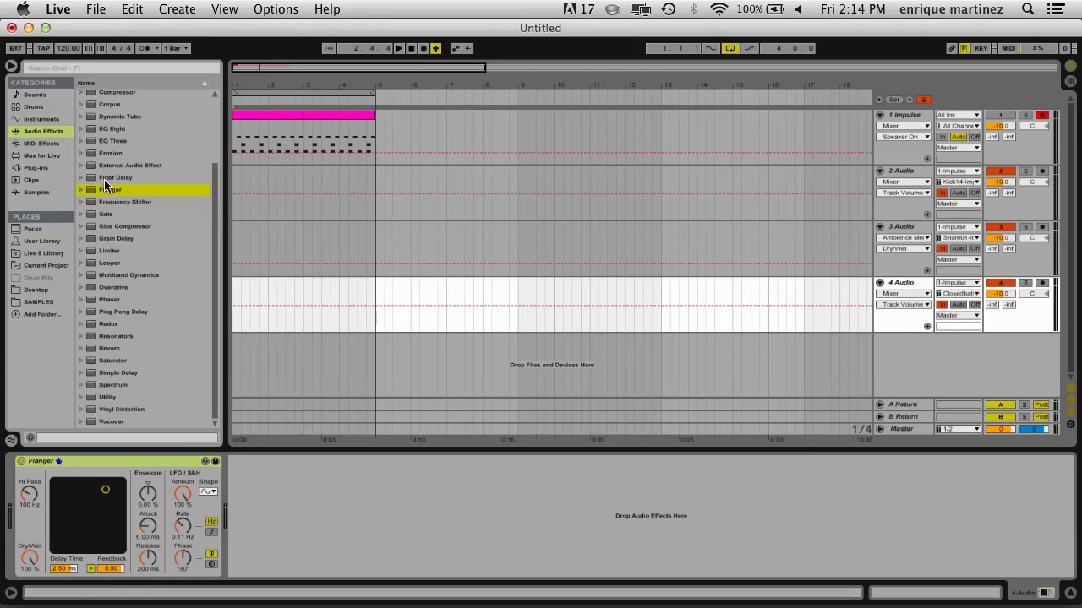
- Add an EQ Eight to the 2 Audio kick track and start playback
{"action": "left_click_drag", "start_coordinate": [93, 131], "coordinate": [306, 207]}
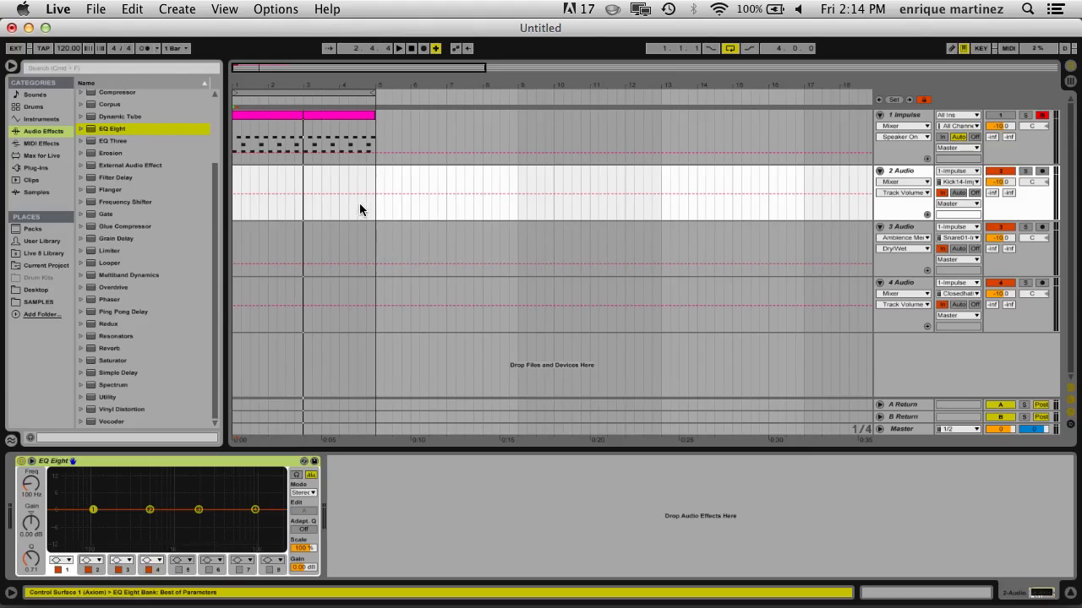
{"action": "key", "text": "space"}
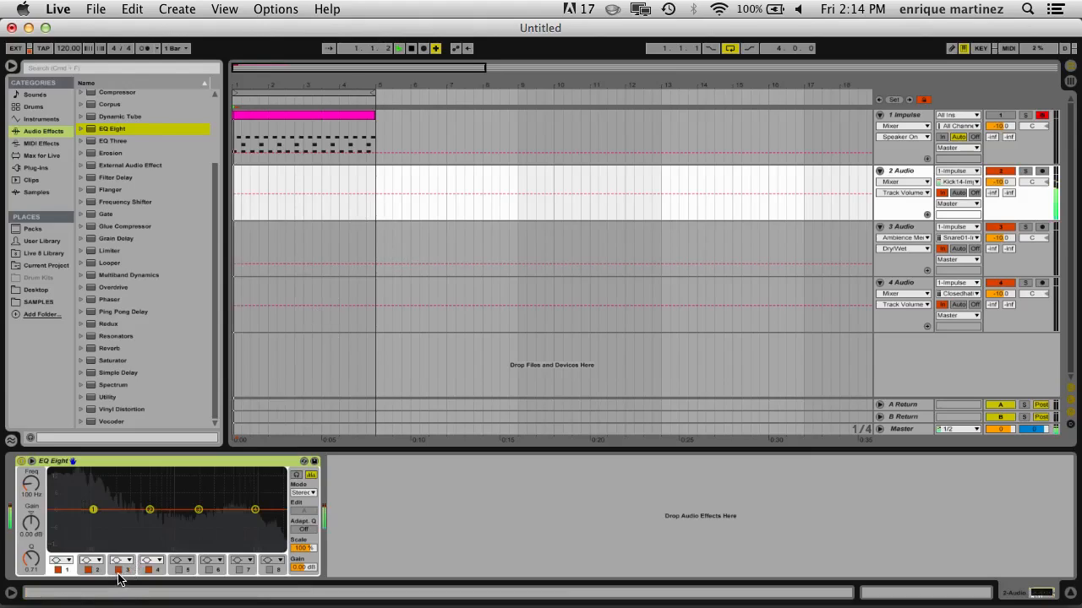
- Switch band 3 of the kick's EQ Eight to a steep high-cut filter at 1.88 kHz, and stop playback
{"action": "left_click", "coordinate": [121, 559]}
{"action": "left_click", "coordinate": [120, 554]}
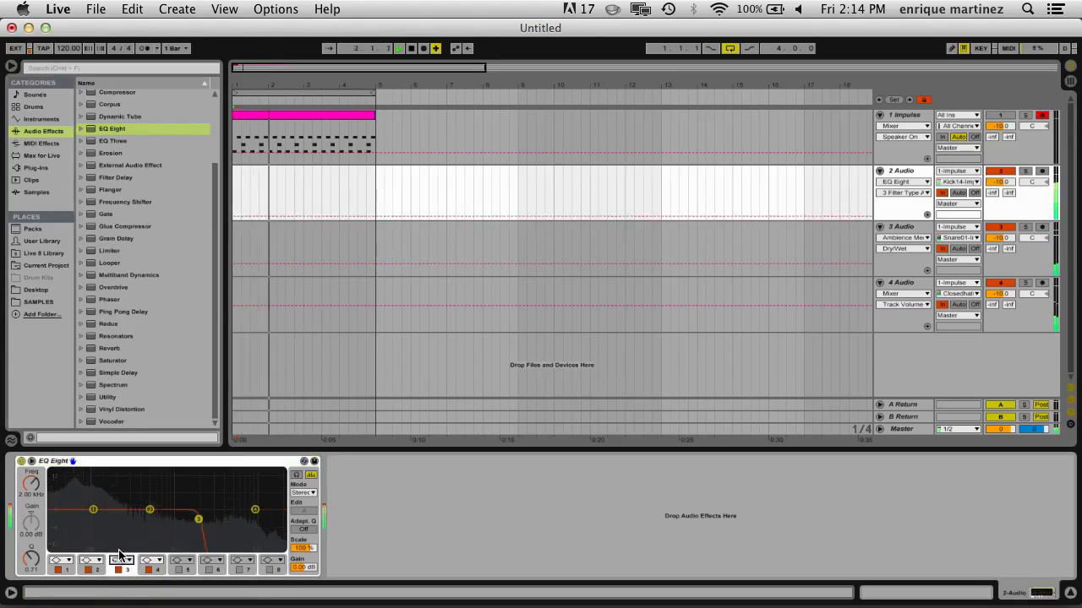
{"action": "mouse_move", "coordinate": [32, 485]}
{"action": "left_mouse_down"}
{"action": "mouse_move", "coordinate": [32, 510]}
{"action": "mouse_move", "coordinate": [32, 491]}
{"action": "left_mouse_up"}
{"action": "key", "text": "space"}
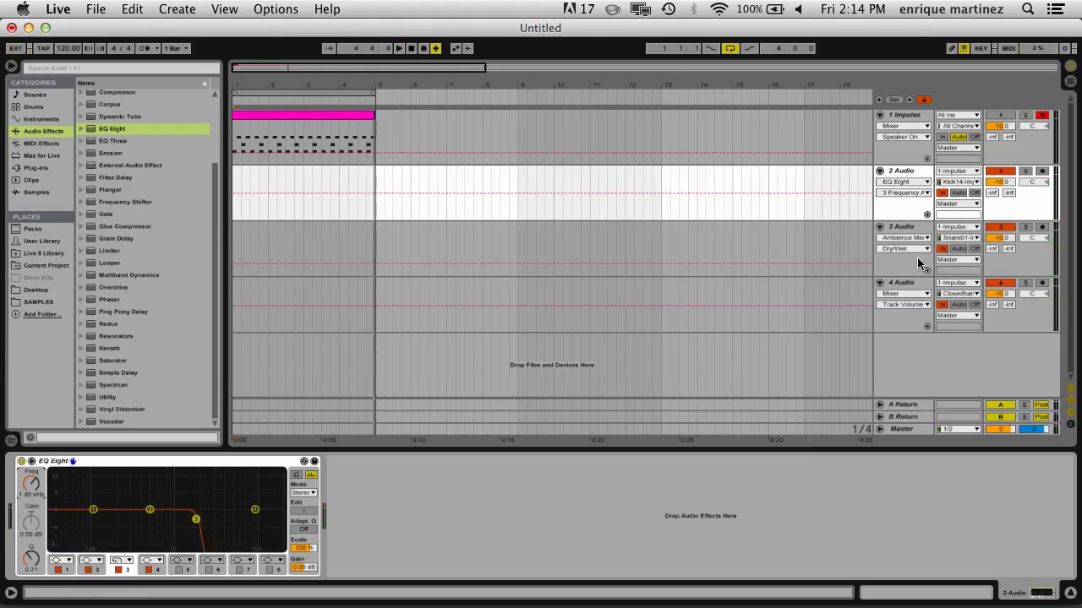
- Group the 3 Audio and 4 Audio tracks under the name "snares" and add a Glue Compressor to the group
{"action": "left_click", "coordinate": [899, 229]}
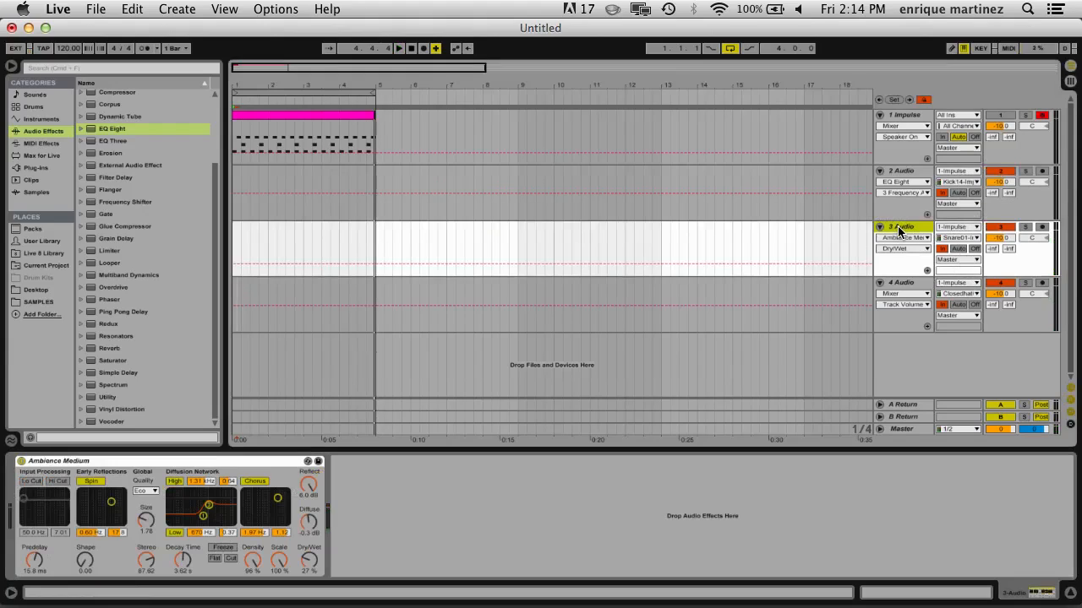
{"action": "left_click", "coordinate": [901, 287]}
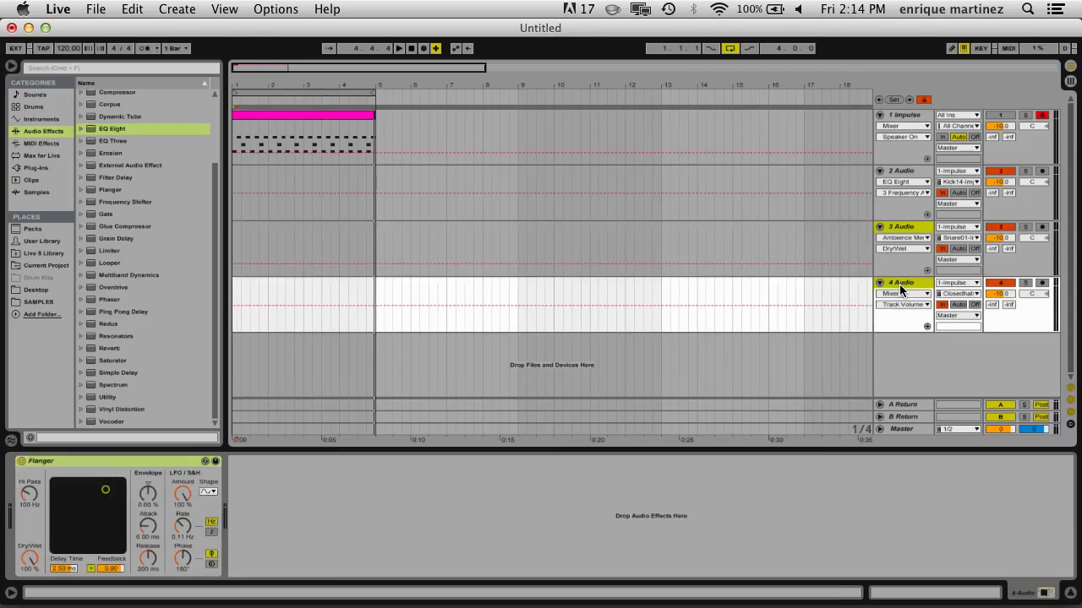
{"action": "key", "text": "super+g"}
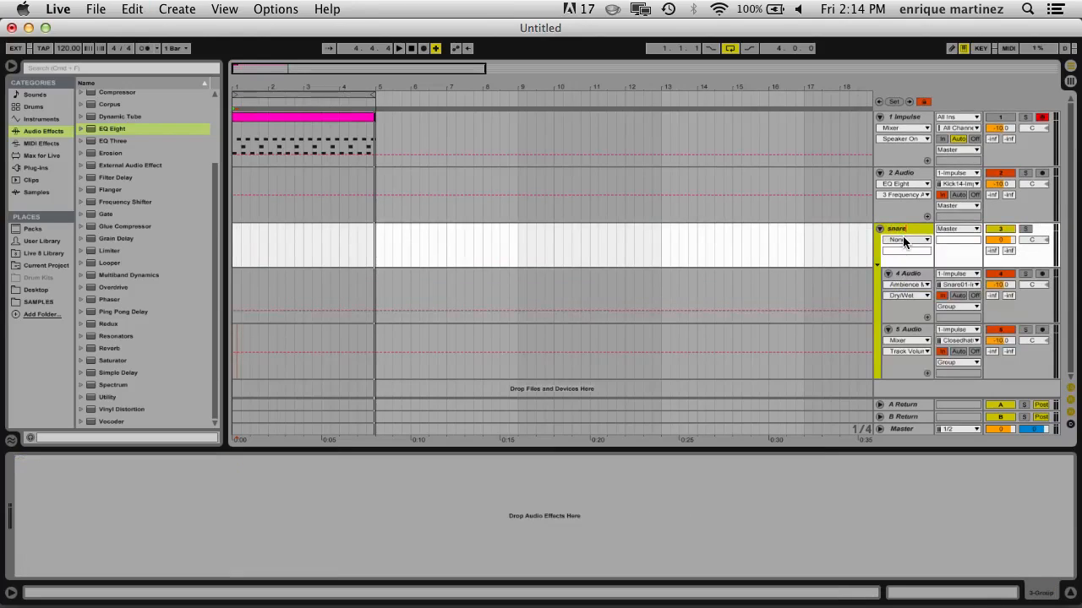
{"action": "type", "text": "s"}
{"action": "key", "text": "Return"}
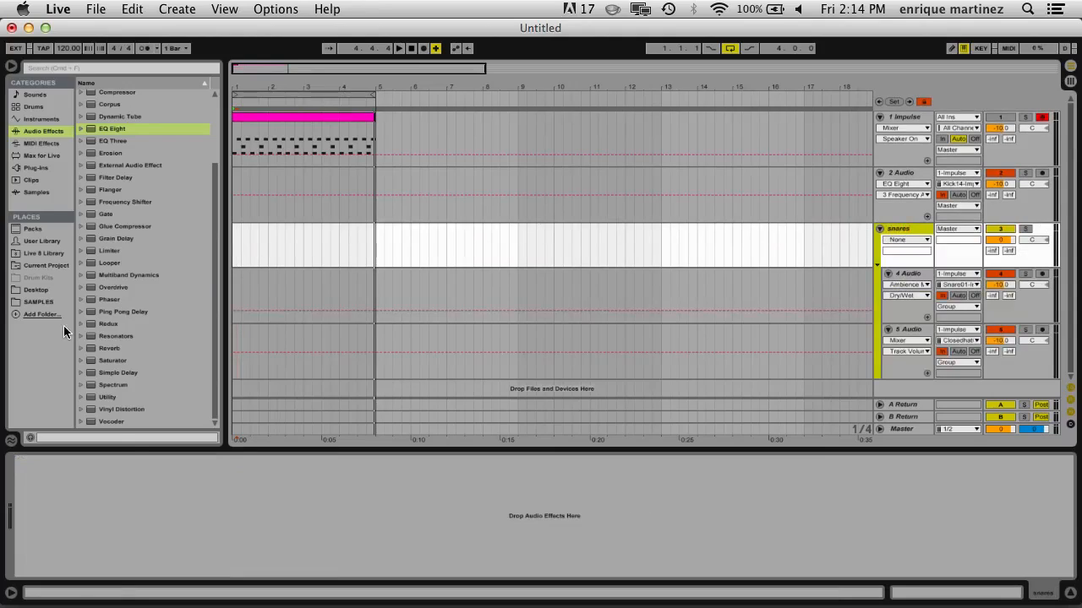
{"action": "left_click_drag", "start_coordinate": [92, 226], "coordinate": [333, 244]}
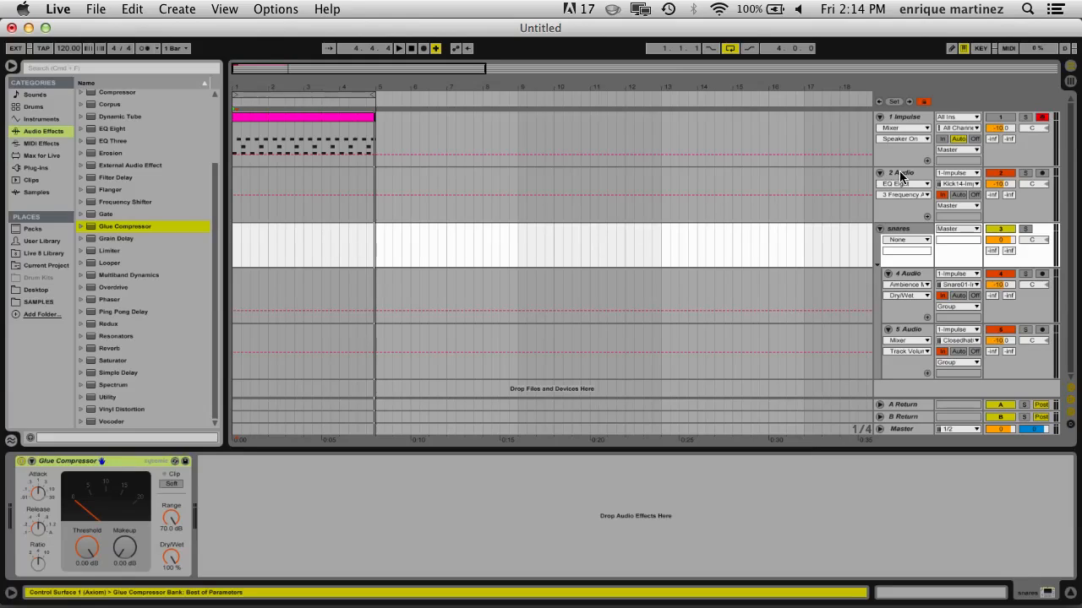
- Set the Kick14 sample's transposition in Impulse to +32 st while the pattern plays, leaving the global transposition at 0 st
{"action": "left_click", "coordinate": [348, 152]}
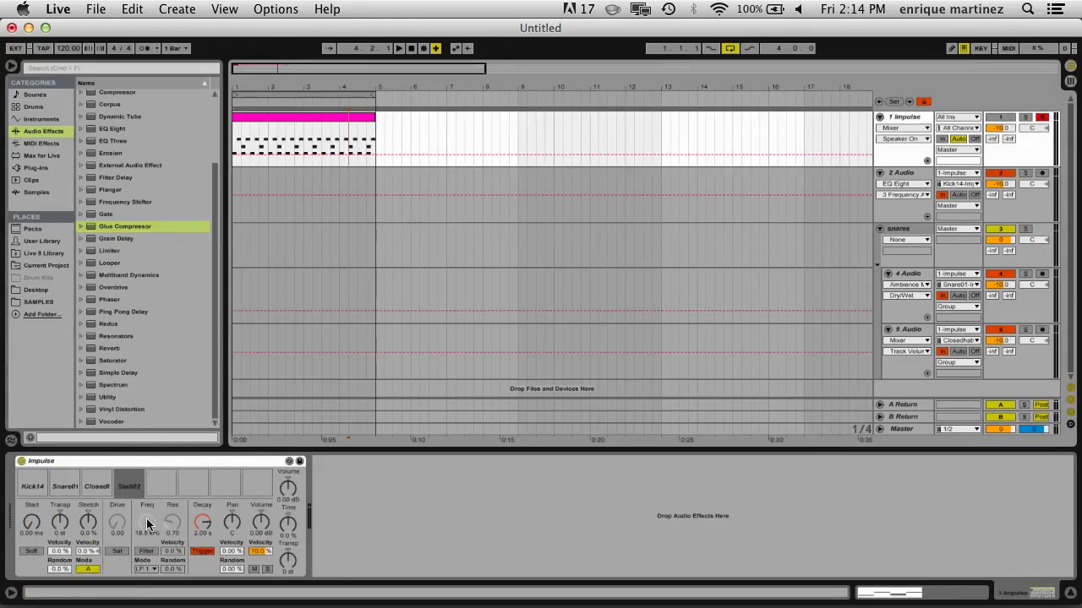
{"action": "key", "text": "space"}
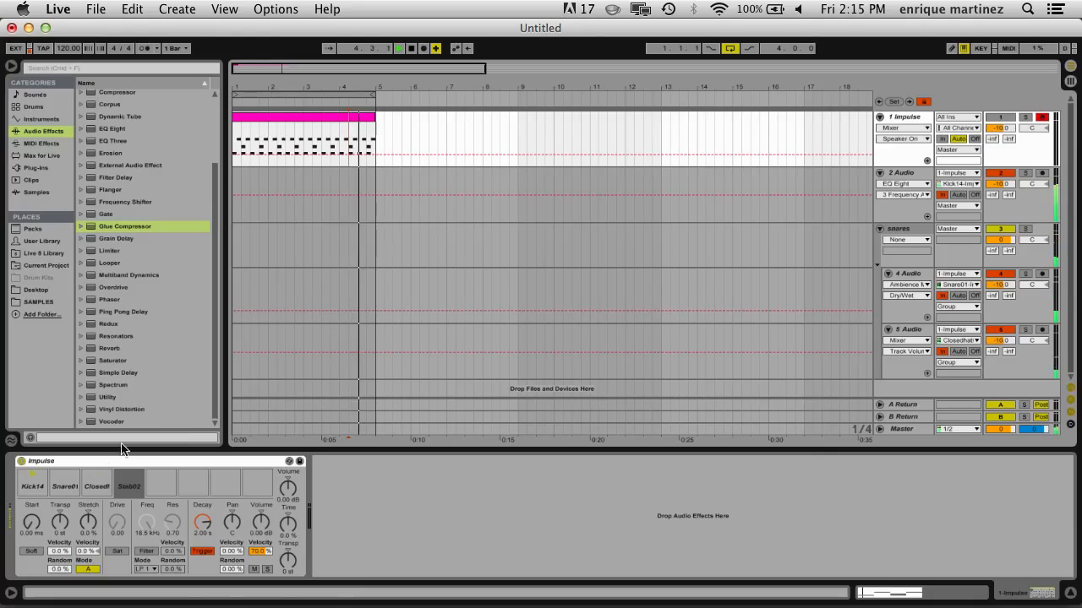
{"action": "left_click", "coordinate": [32, 486]}
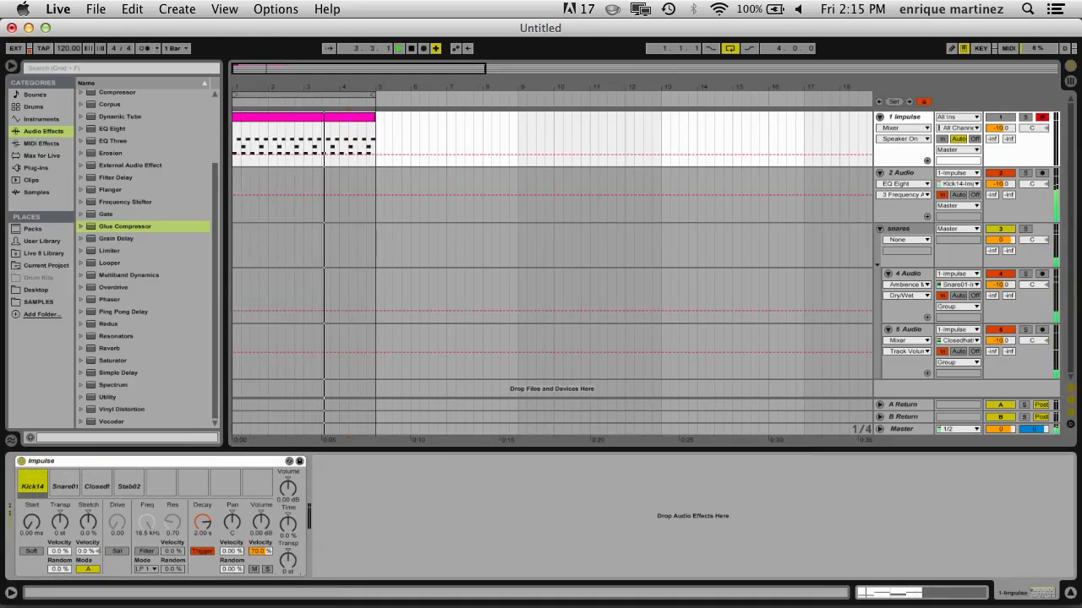
{"action": "left_click_drag", "start_coordinate": [287, 561], "coordinate": [287, 551]}
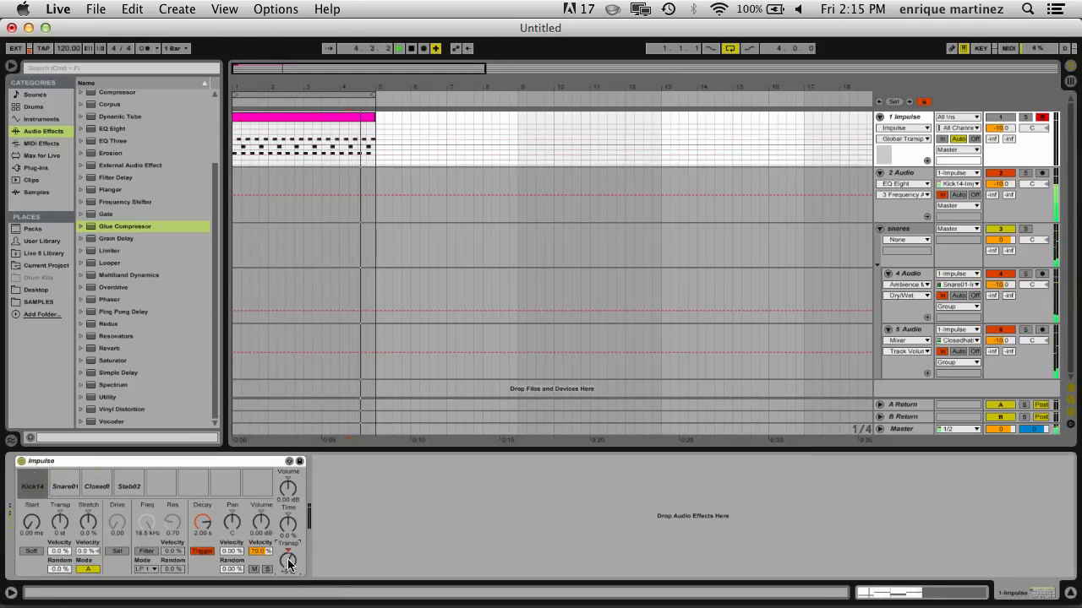
{"action": "left_click", "coordinate": [288, 551]}
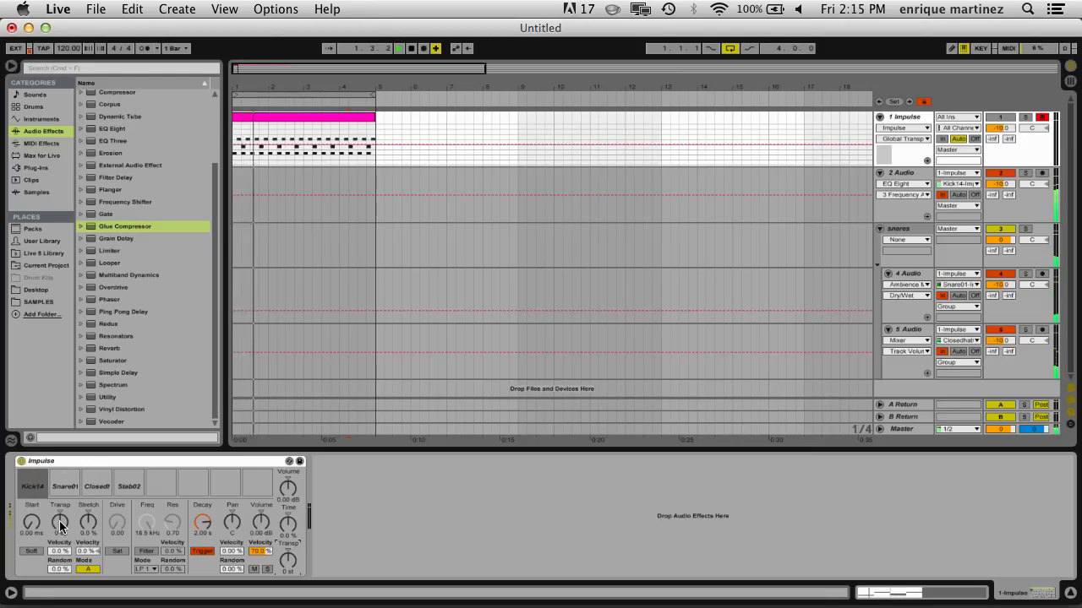
{"action": "left_click_drag", "start_coordinate": [60, 522], "coordinate": [60, 509]}
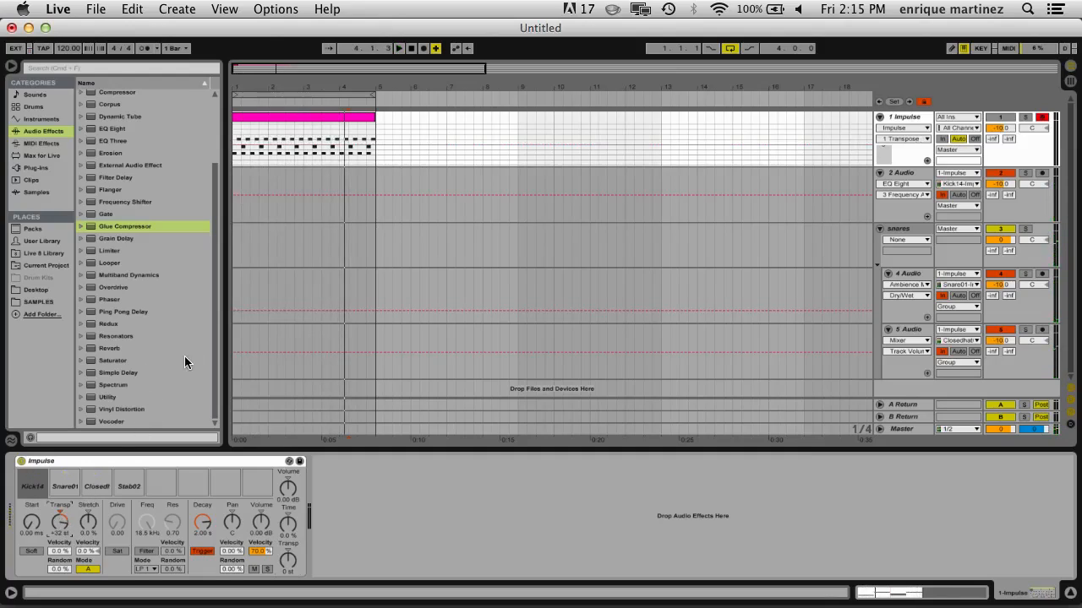